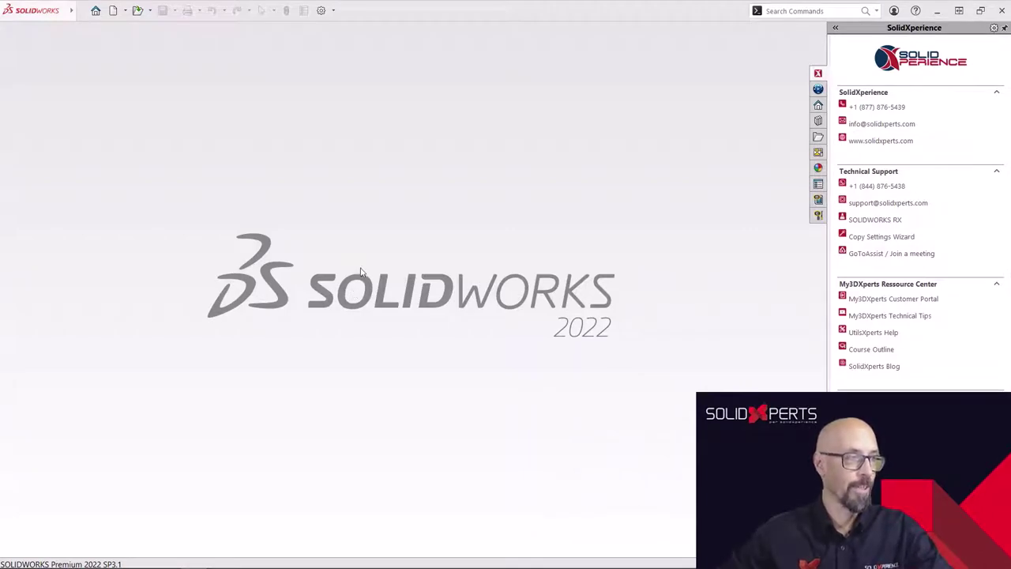
- Open the SWOOD Library and browse the frames down to the Rooms folder under Hotels
{"action": "left_click", "coordinate": [819, 201]}
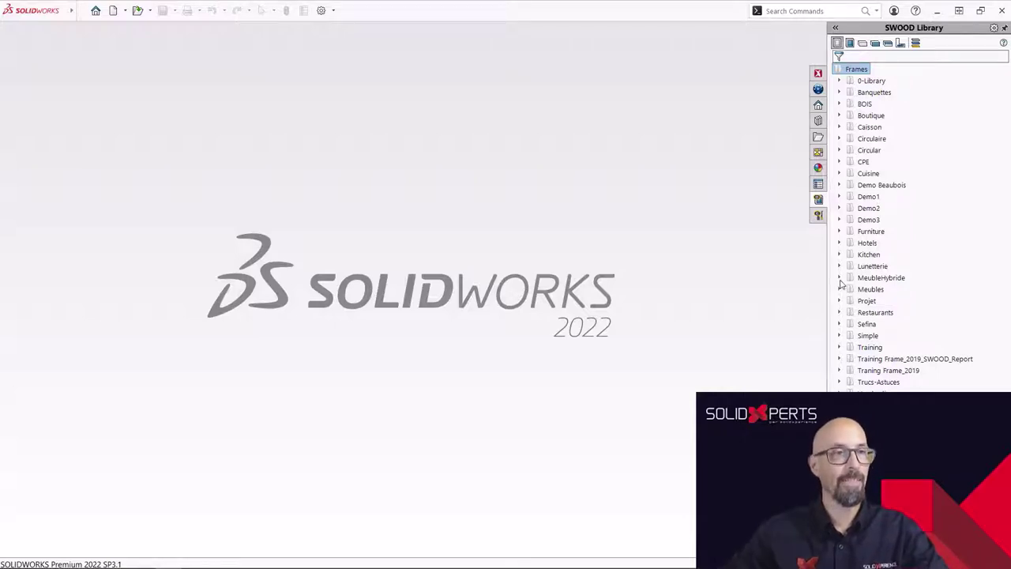
{"action": "left_click", "coordinate": [840, 244]}
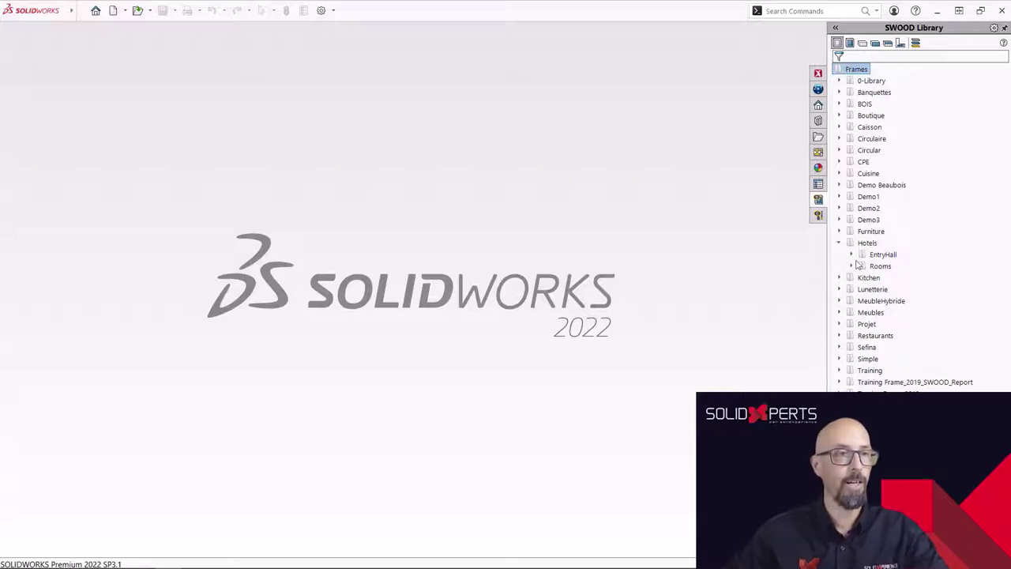
{"action": "left_click", "coordinate": [852, 267]}
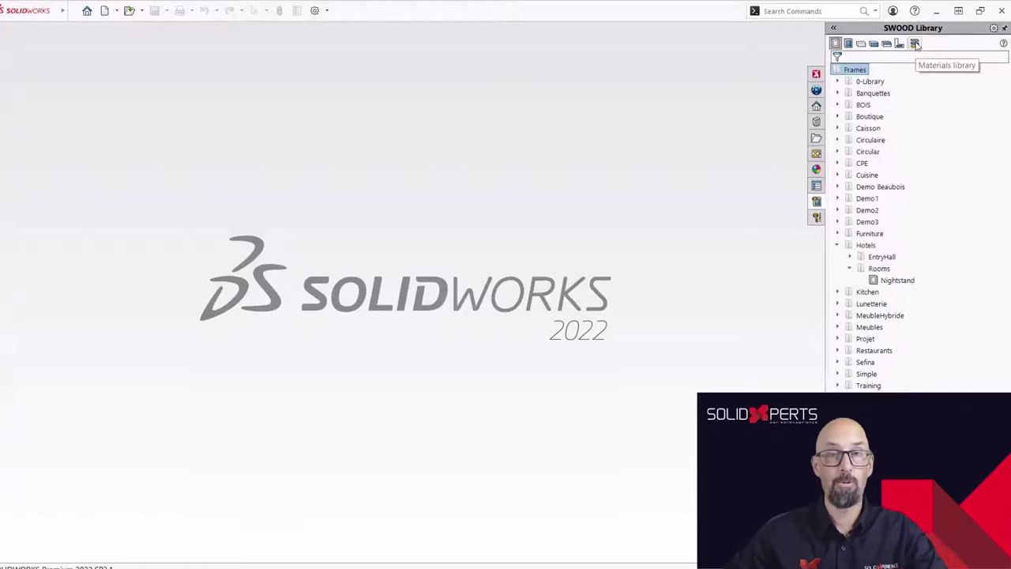
- Look through the Plywood-Plain materials under SolidXperts and Plywood in the SWOOD materials library
{"action": "left_click", "coordinate": [915, 45]}
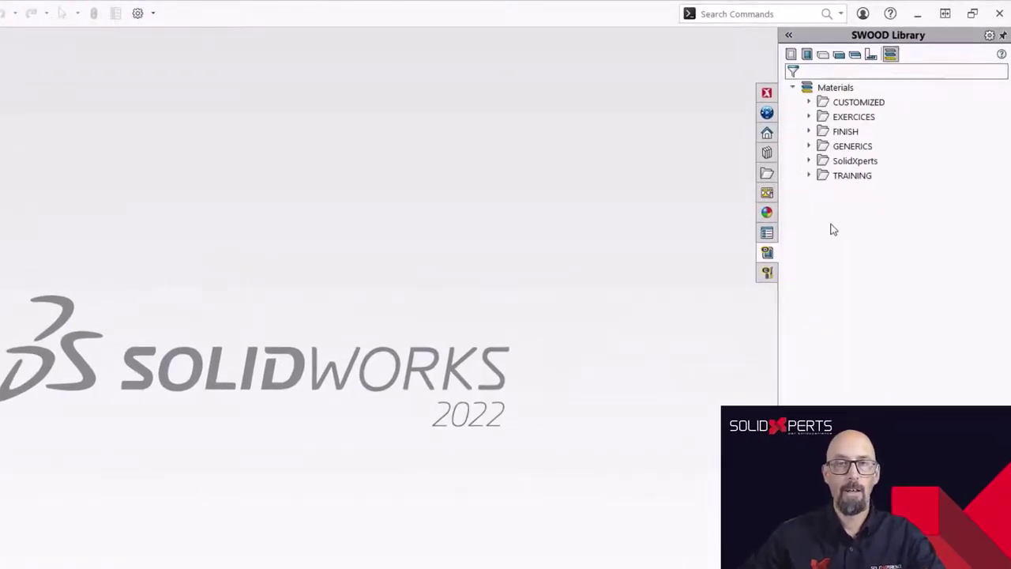
{"action": "left_click", "coordinate": [809, 161]}
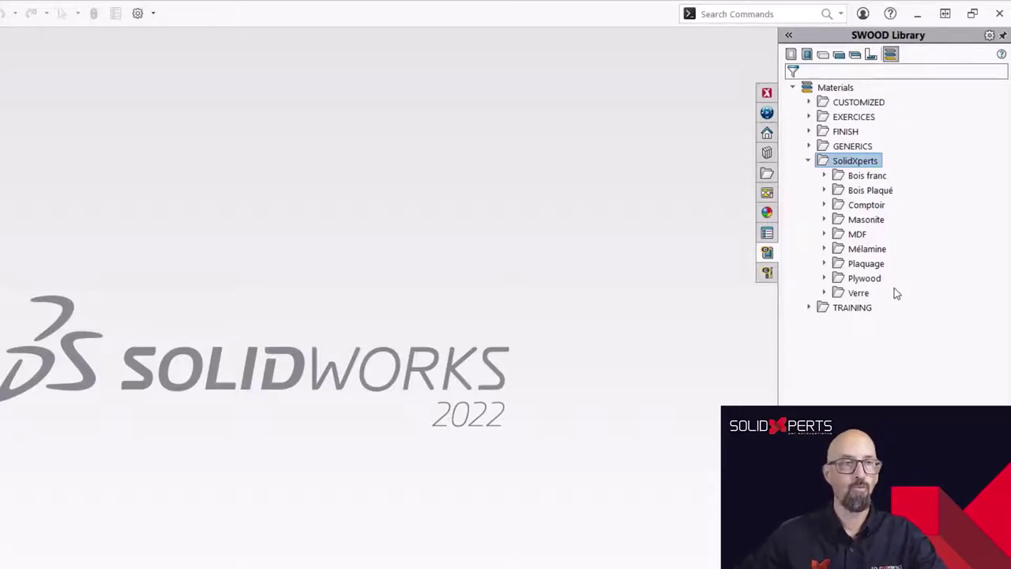
{"action": "left_click", "coordinate": [825, 279]}
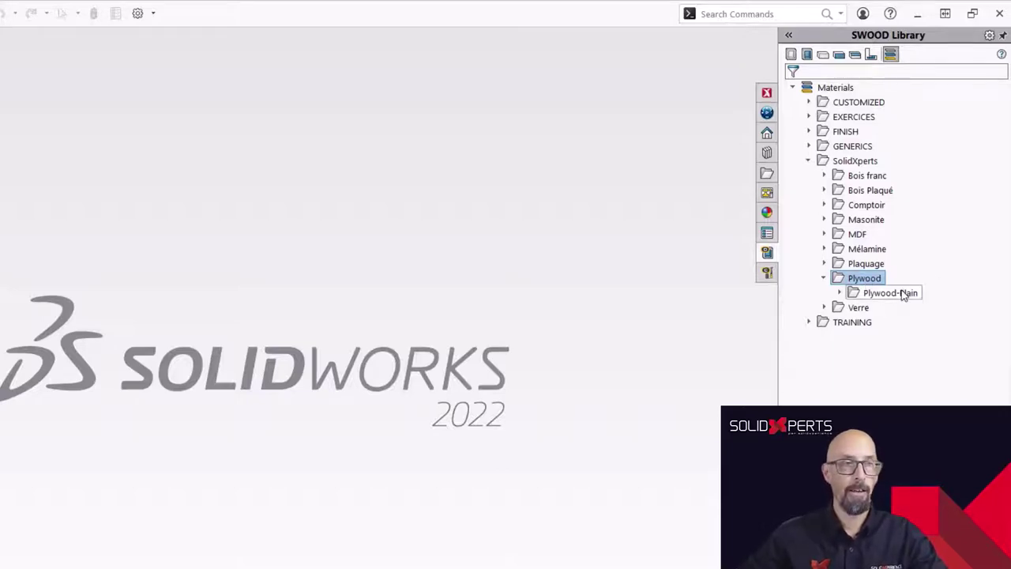
{"action": "double_click", "coordinate": [849, 293]}
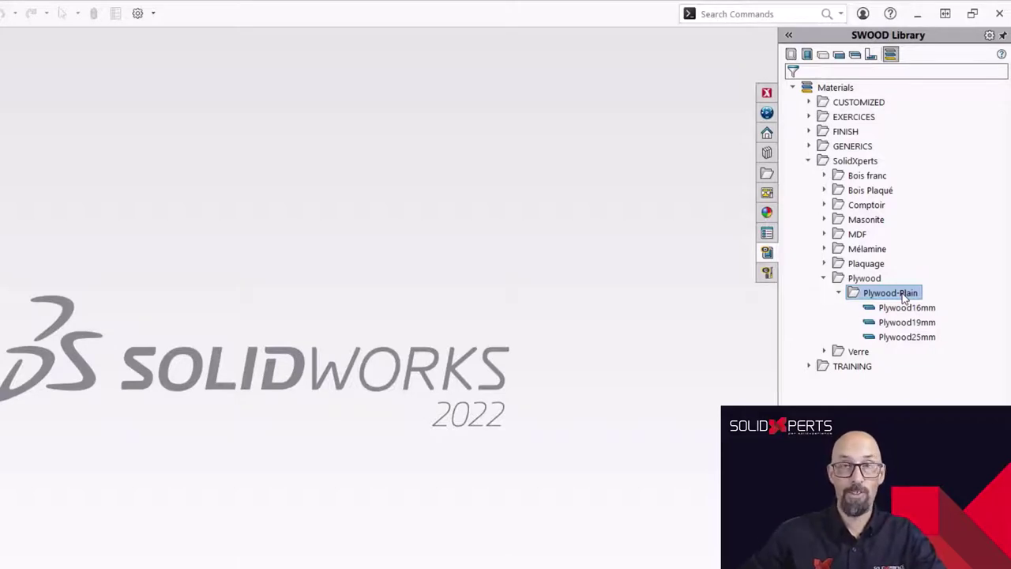
{"action": "left_click", "coordinate": [840, 293]}
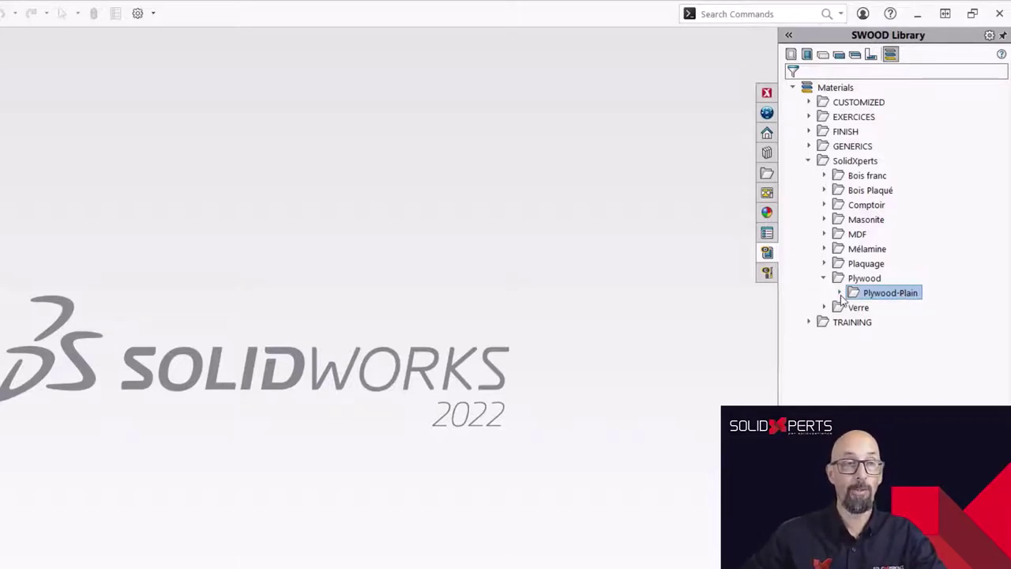
- Open the SWOOD materials library for editing and move its window clear for working
{"action": "right_click", "coordinate": [836, 90]}
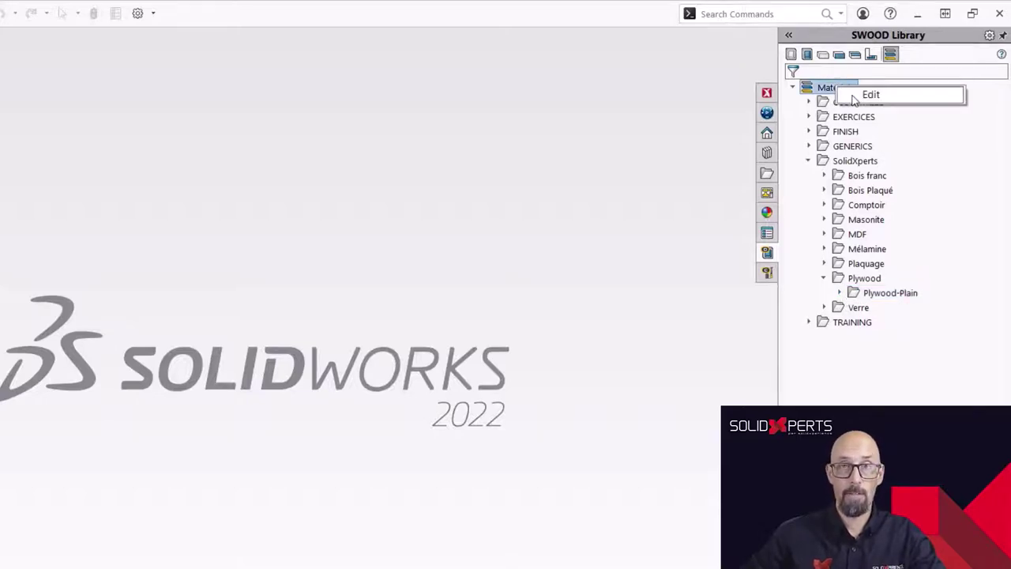
{"action": "left_click", "coordinate": [855, 96]}
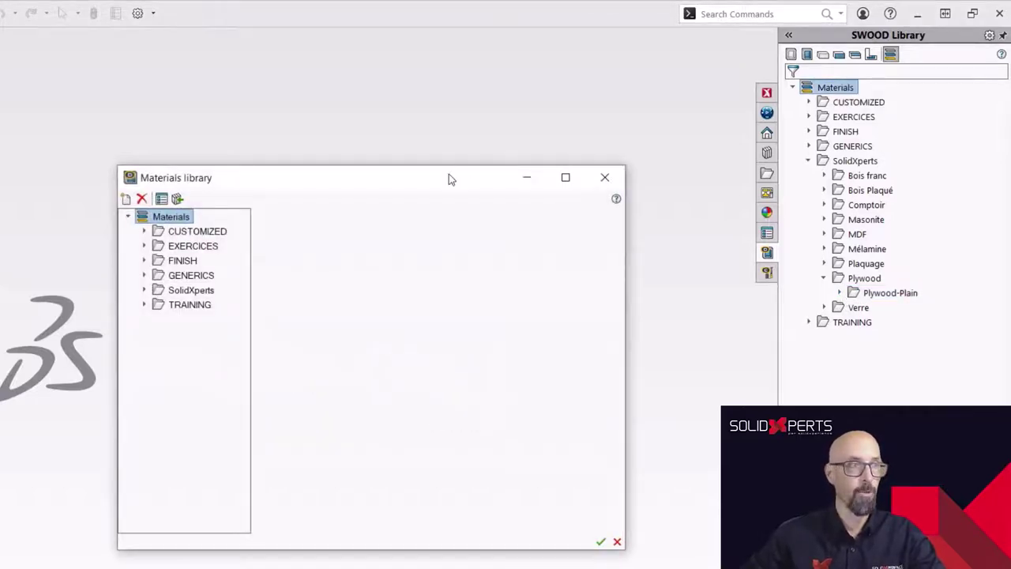
{"action": "left_click_drag", "start_coordinate": [449, 179], "coordinate": [454, 61]}
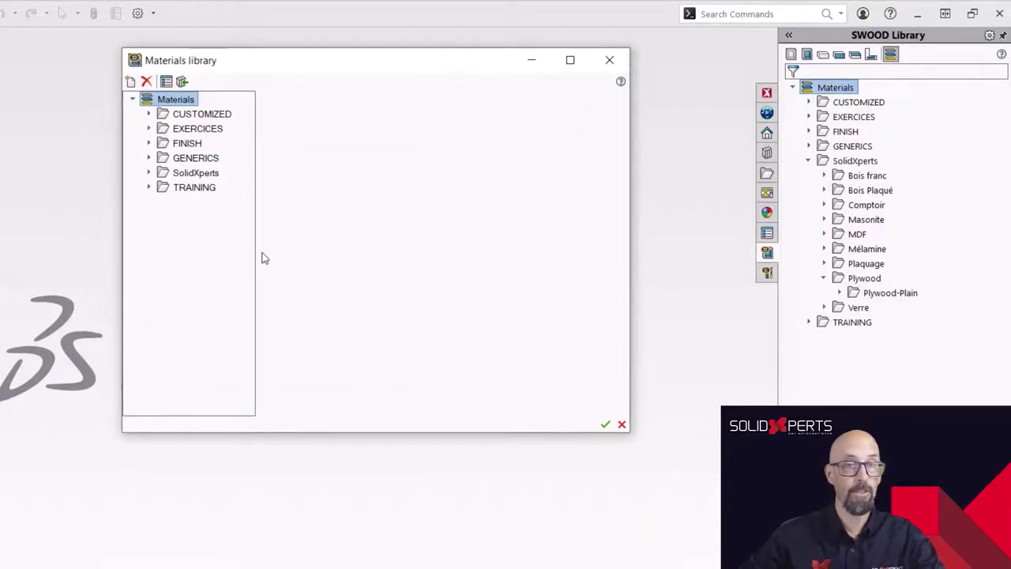
- Create a folder named "Plywood Okoume Dark" inside the SolidXperts Plywood folder and widen the tree to show its full name
{"action": "left_click", "coordinate": [149, 173]}
{"action": "left_click", "coordinate": [164, 290]}
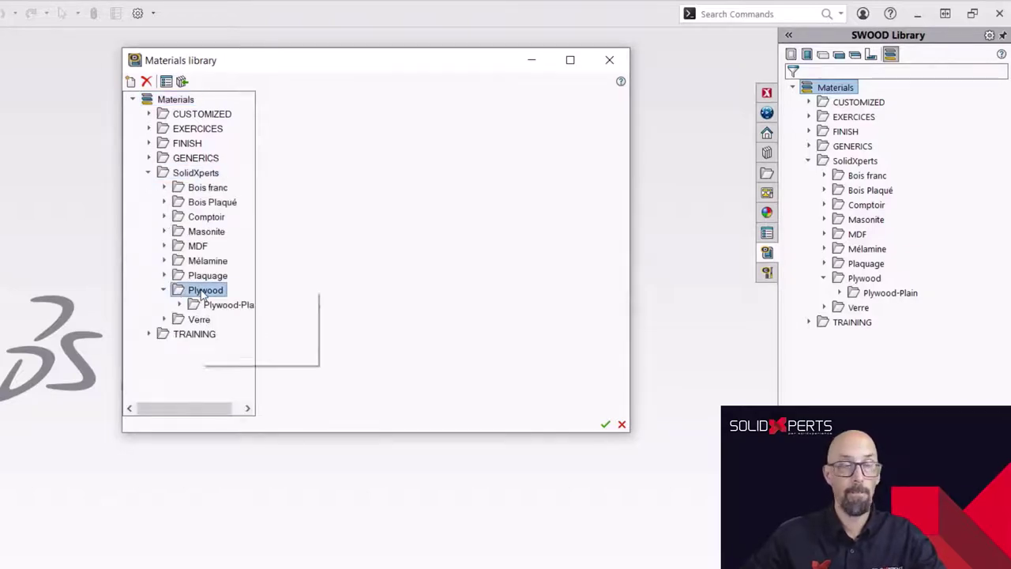
{"action": "right_click", "coordinate": [203, 293]}
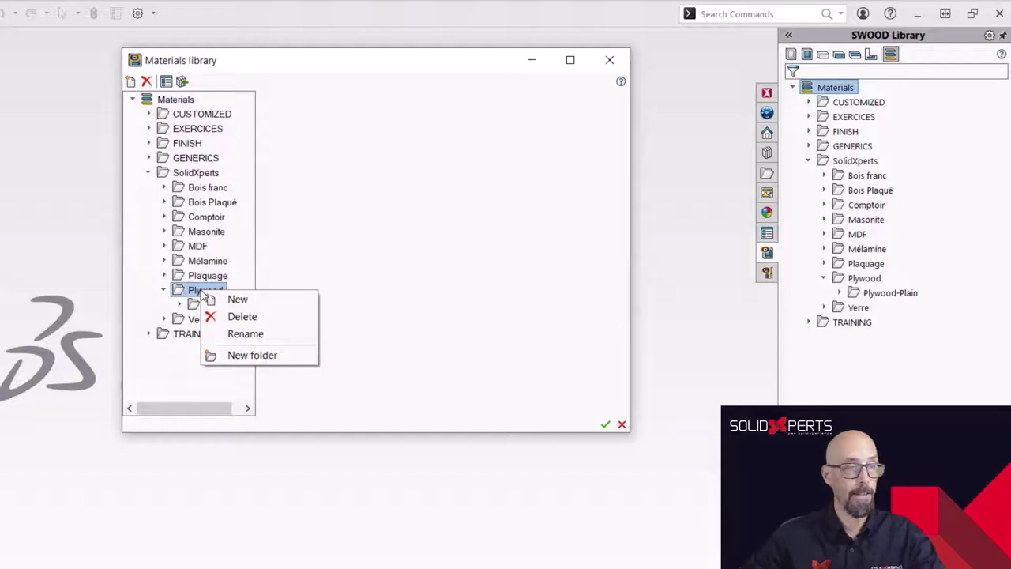
{"action": "left_click", "coordinate": [253, 355]}
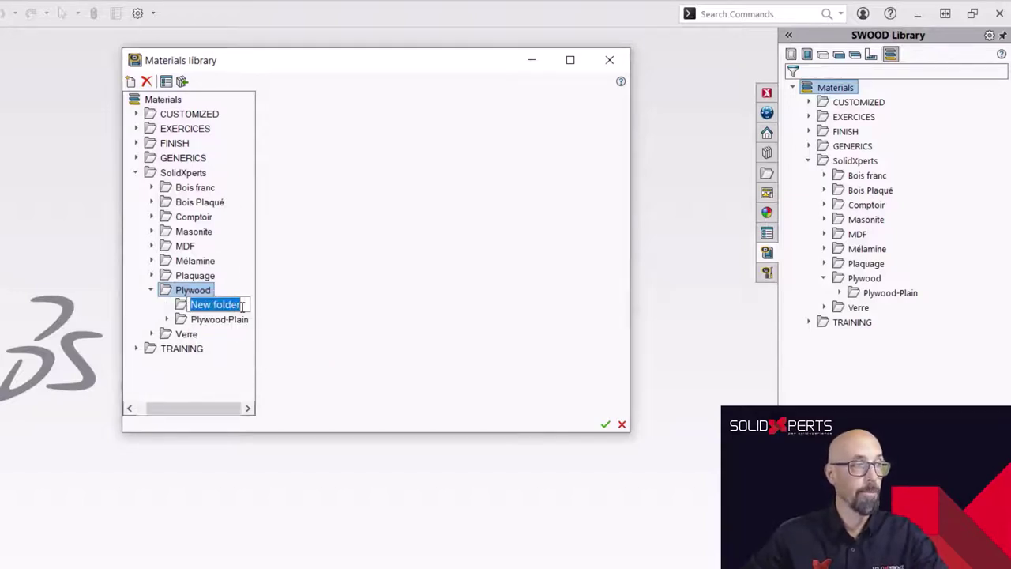
{"action": "type", "text": "P"}
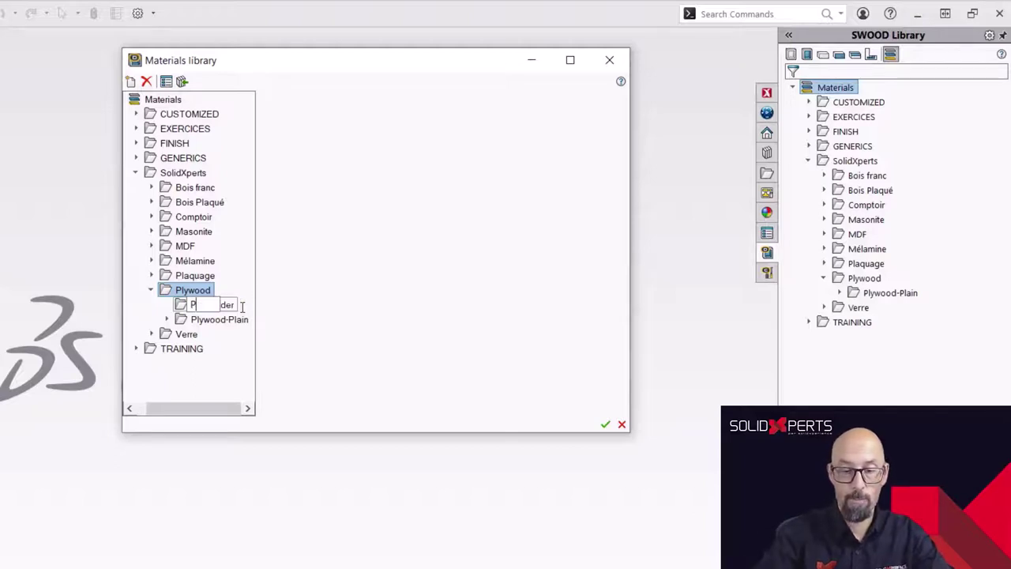
{"action": "type", "text": "lywoo"}
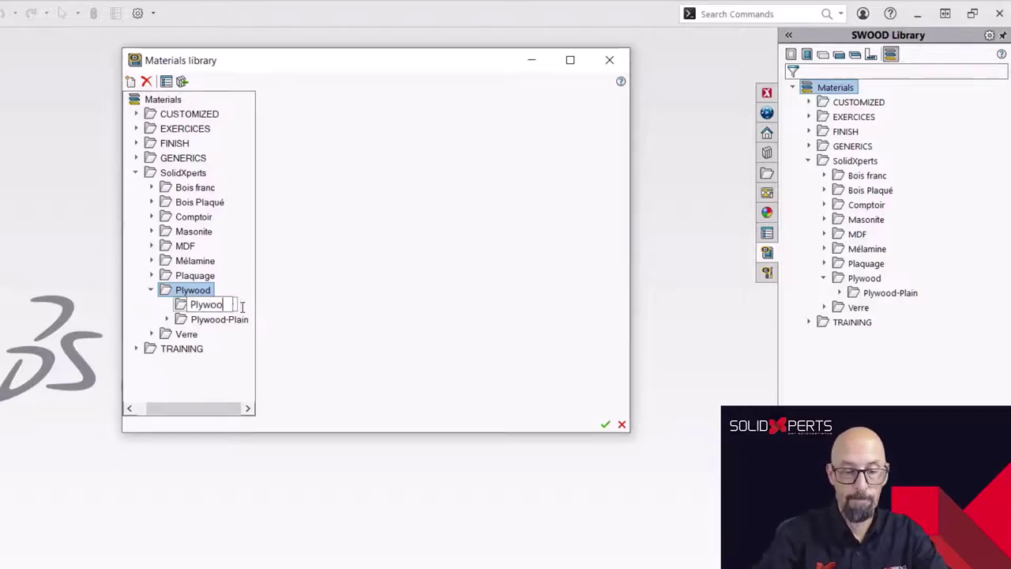
{"action": "type", "text": "d O"}
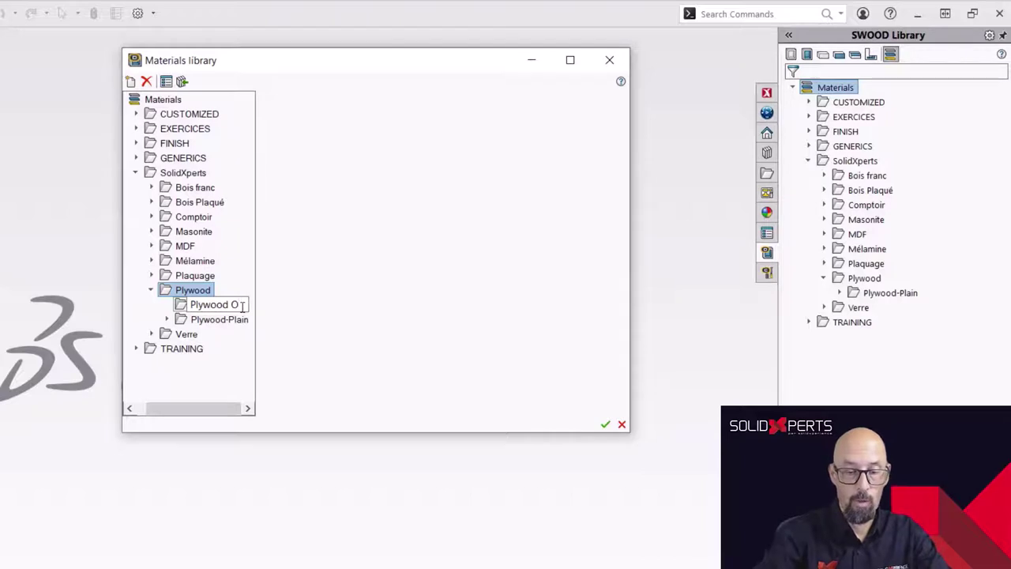
{"action": "type", "text": "koume"}
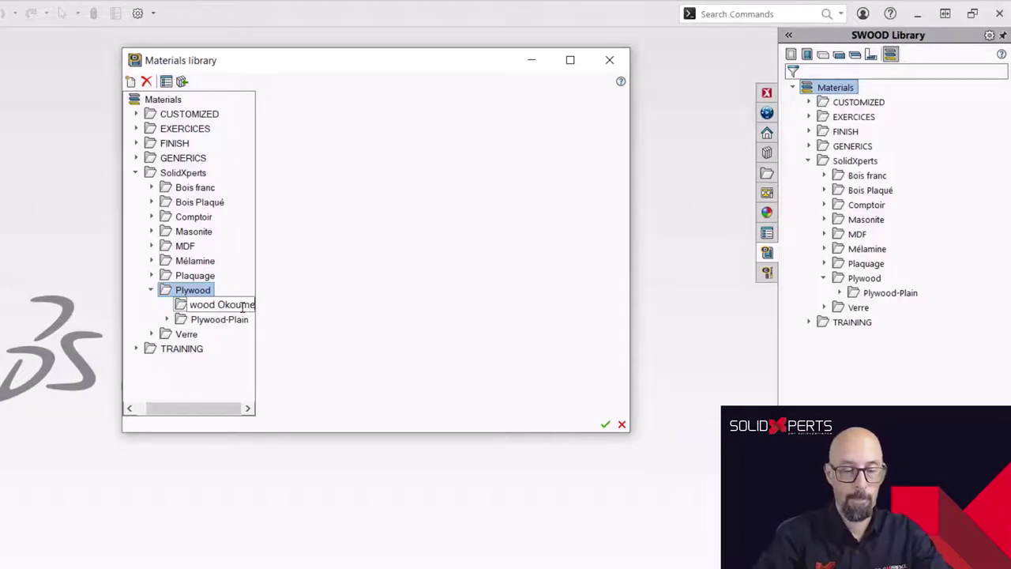
{"action": "type", "text": " Dar"}
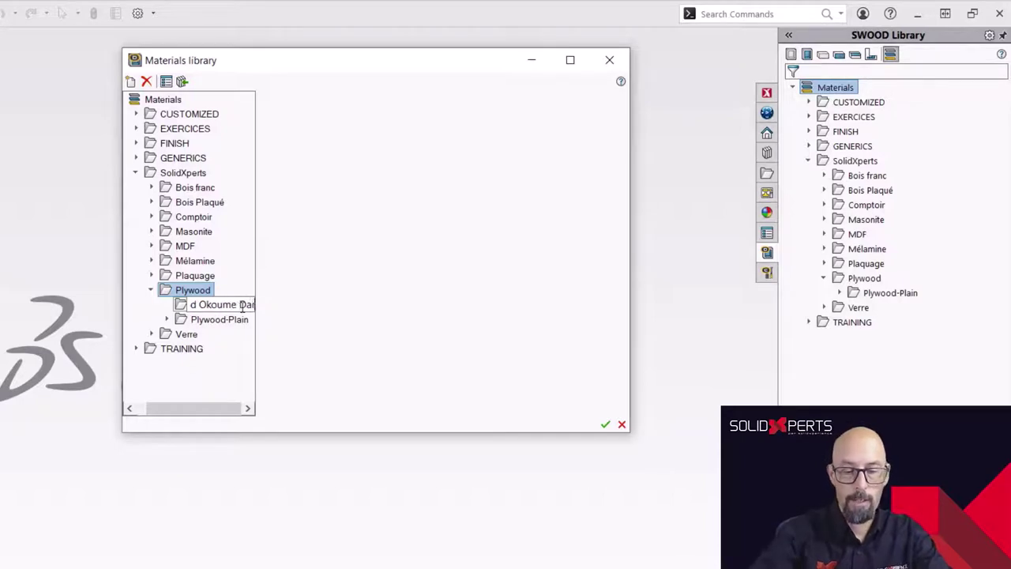
{"action": "type", "text": "k"}
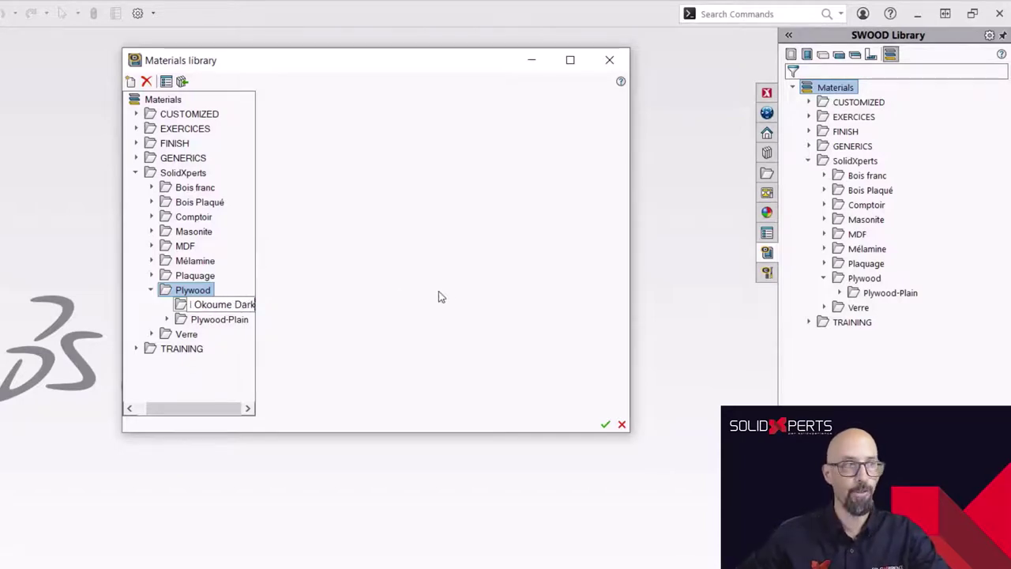
{"action": "key", "text": "Return"}
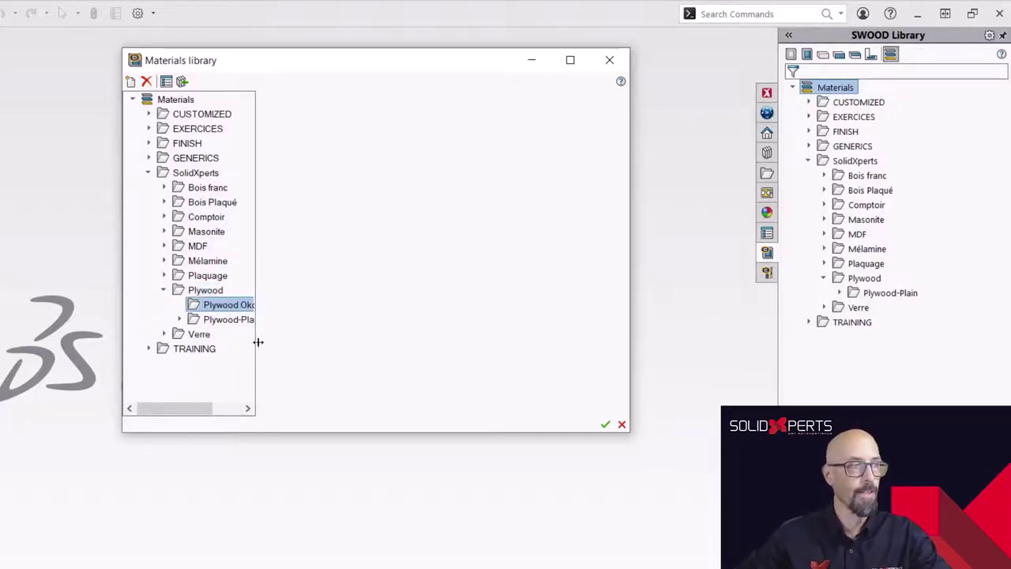
{"action": "left_click_drag", "start_coordinate": [258, 341], "coordinate": [307, 350]}
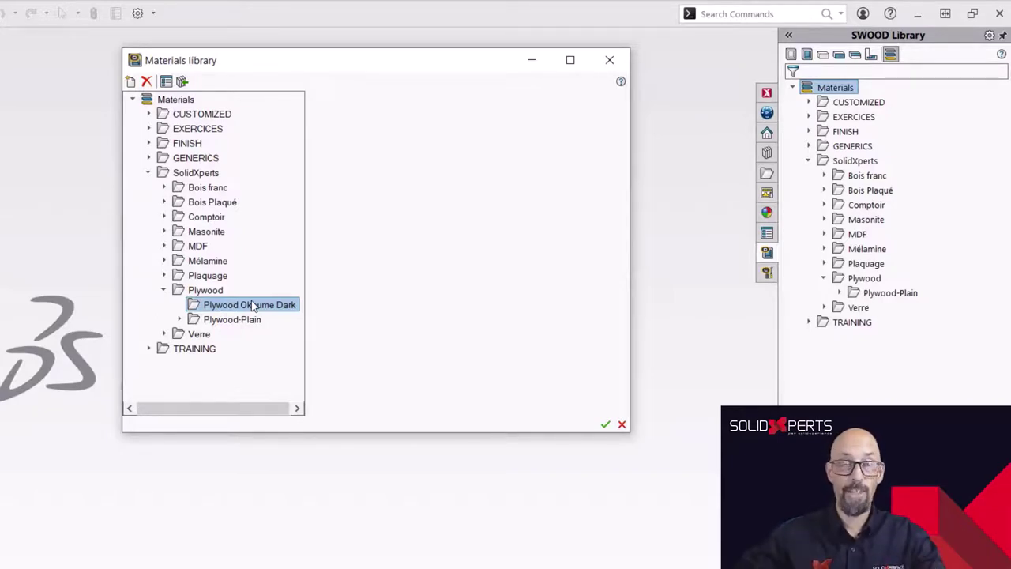
- Copy the Plywood16mm material, move the copy into the Plywood Okoume Dark folder, and enlarge the library window
{"action": "left_click", "coordinate": [180, 320]}
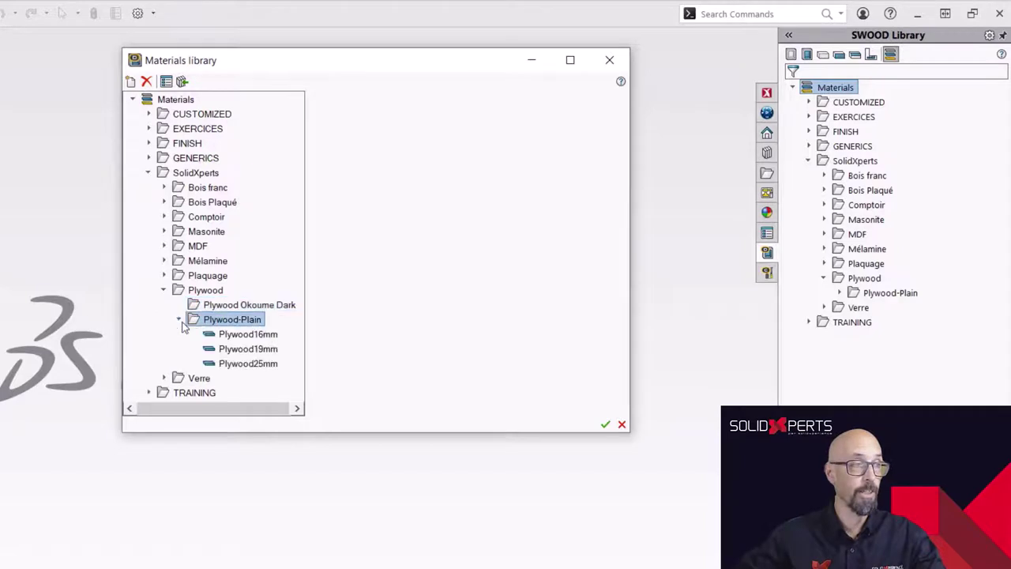
{"action": "left_click", "coordinate": [248, 334]}
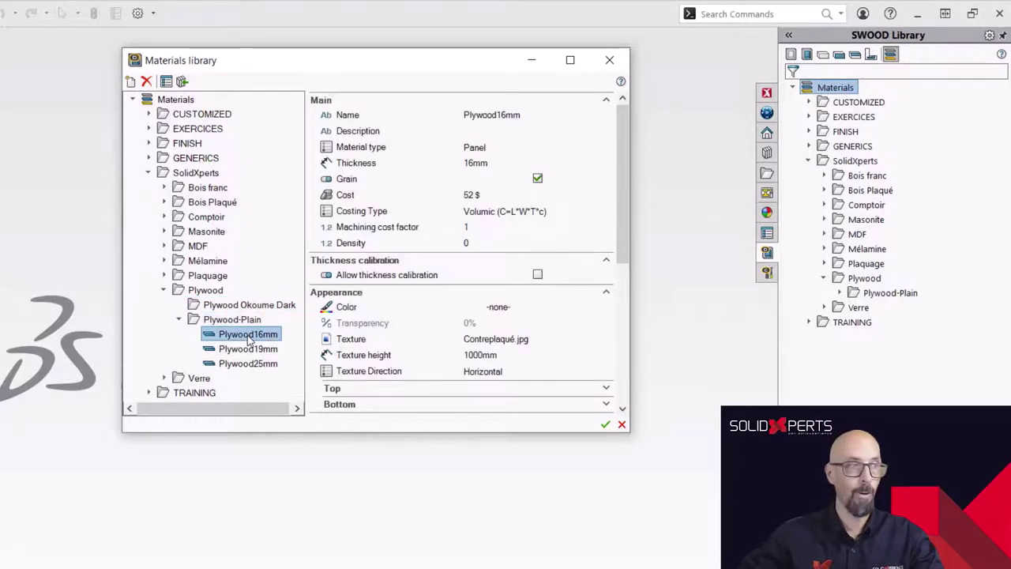
{"action": "right_click", "coordinate": [252, 338]}
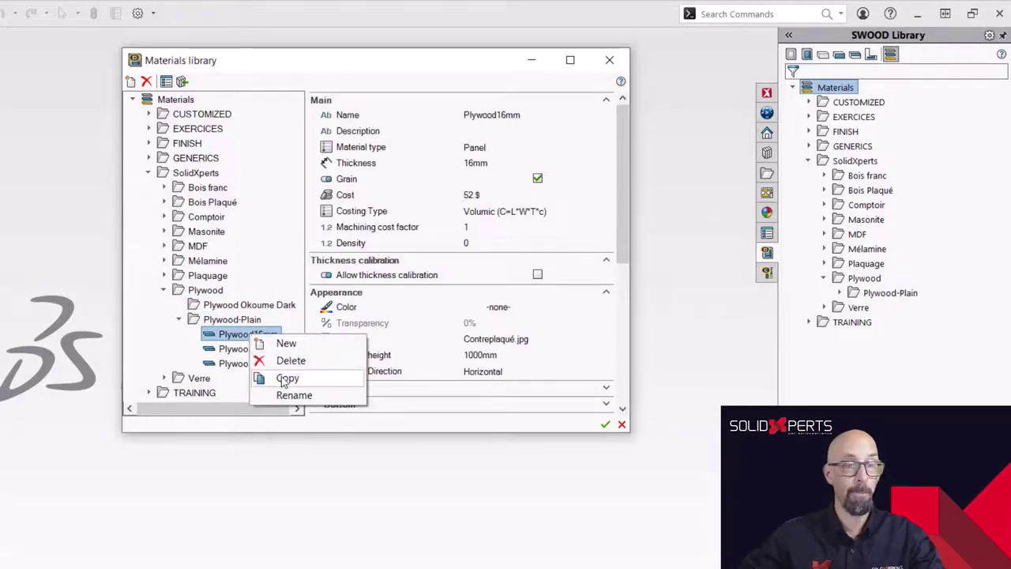
{"action": "left_click", "coordinate": [281, 379]}
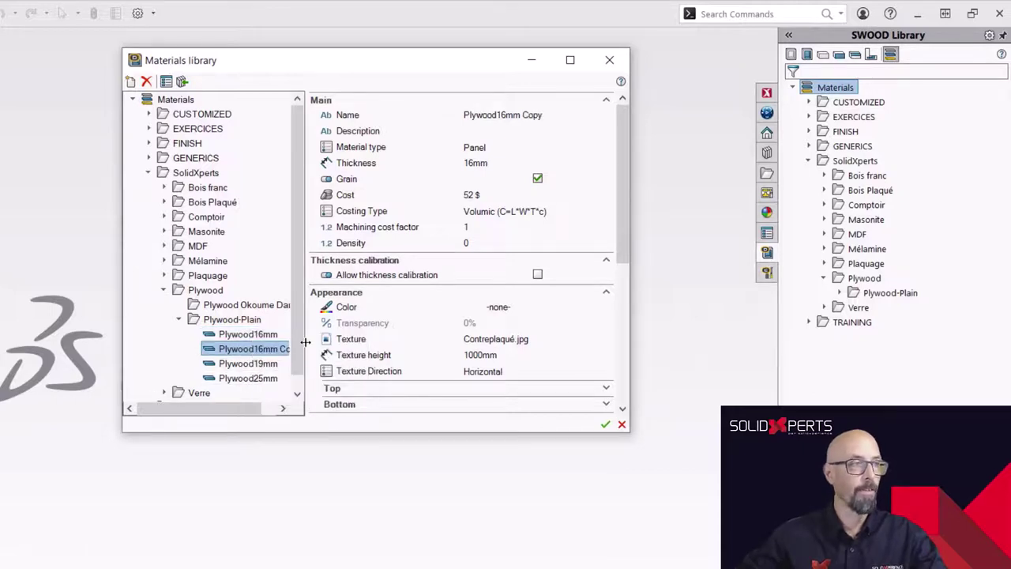
{"action": "left_click_drag", "start_coordinate": [305, 342], "coordinate": [263, 309]}
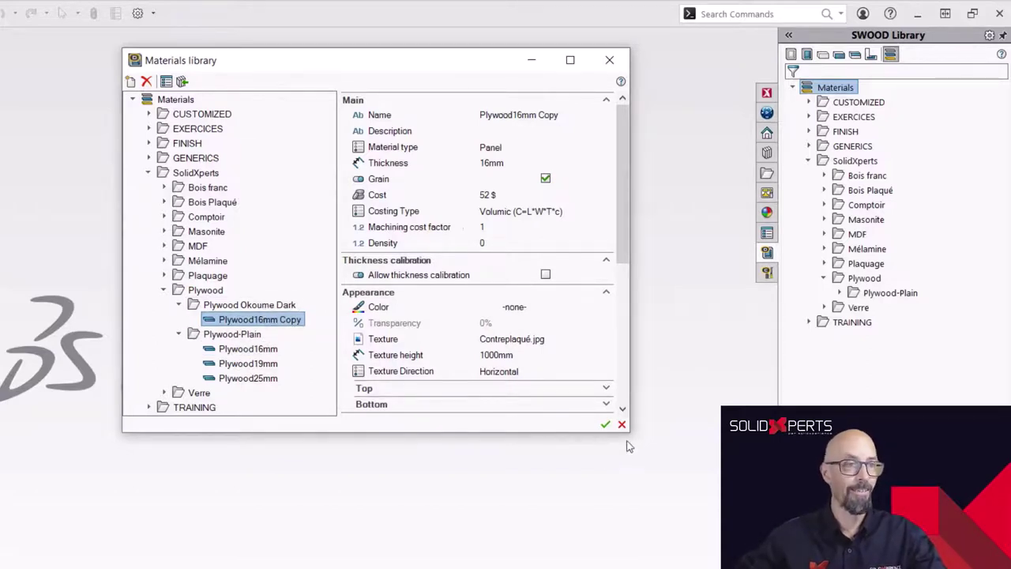
{"action": "left_click_drag", "start_coordinate": [630, 431], "coordinate": [736, 464]}
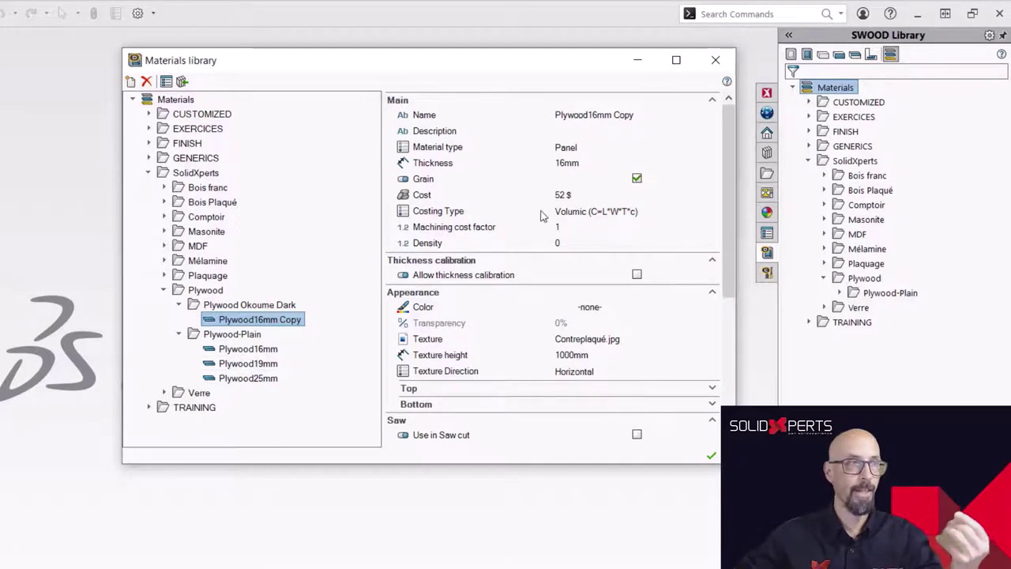
- Rename the copied material as PlywoodOkoume_Dark16mm and set its cost to 58 $
{"action": "left_click", "coordinate": [642, 115]}
{"action": "left_click", "coordinate": [642, 115]}
{"action": "key", "text": "BackSpace"}
{"action": "key", "text": "BackSpace"}
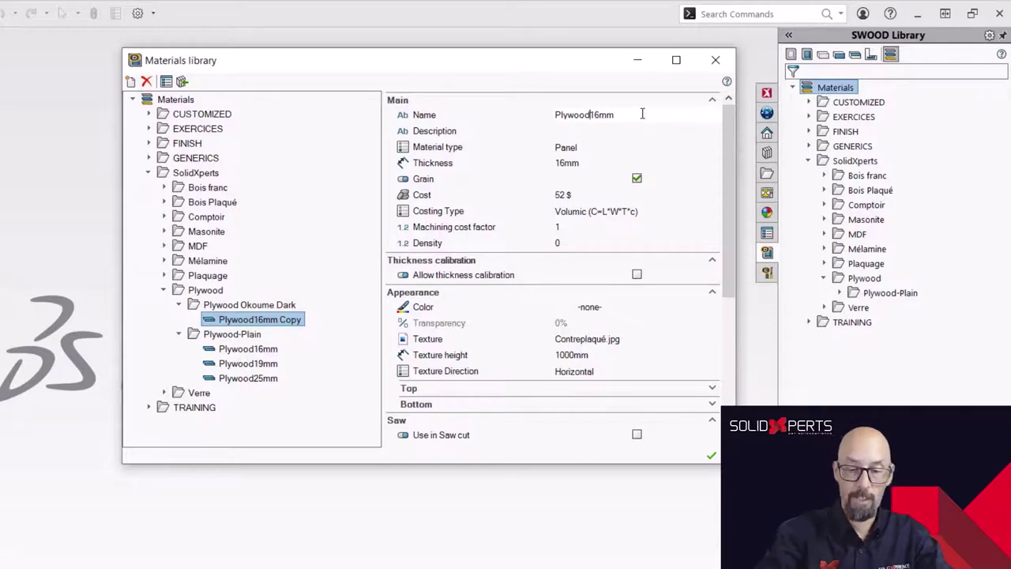
{"action": "type", "text": "Okoume"}
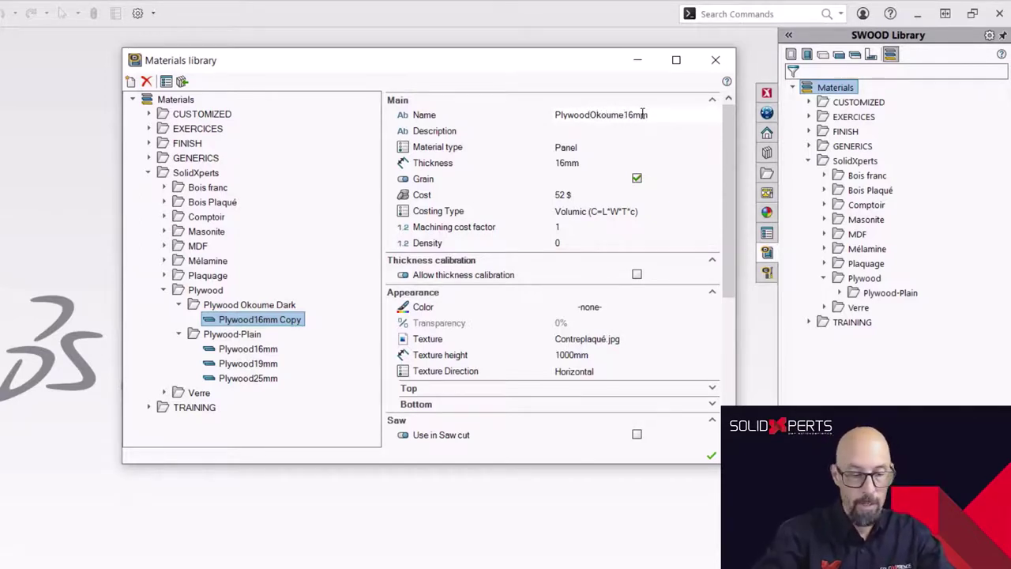
{"action": "type", "text": "_Dar"}
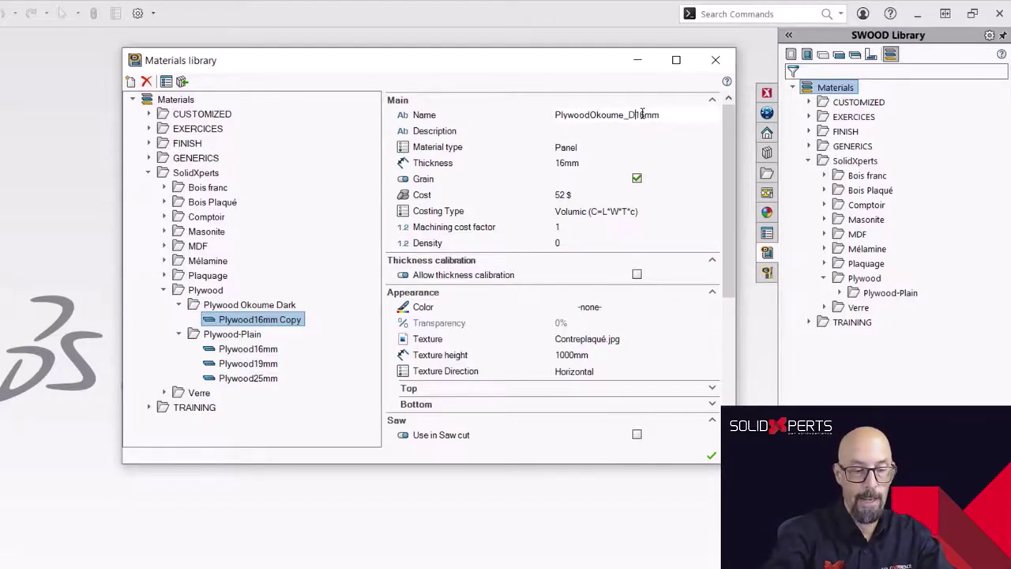
{"action": "type", "text": "k"}
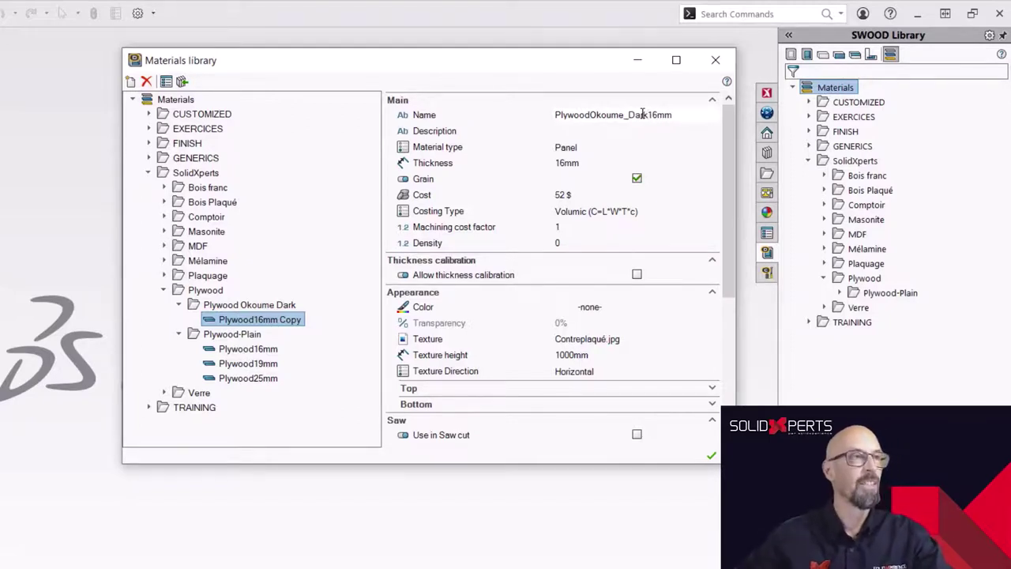
{"action": "left_click", "coordinate": [583, 197]}
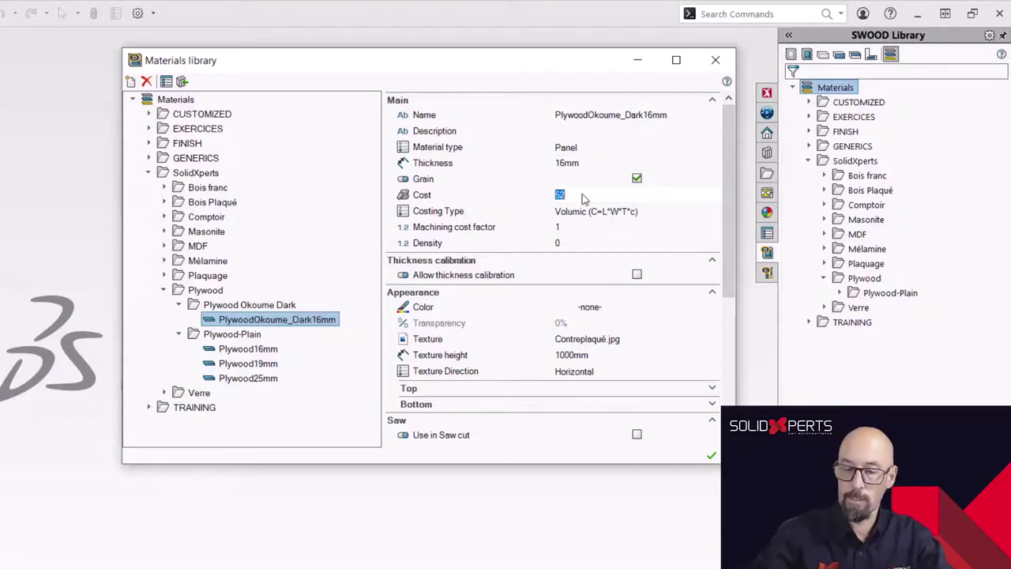
{"action": "type", "text": "58"}
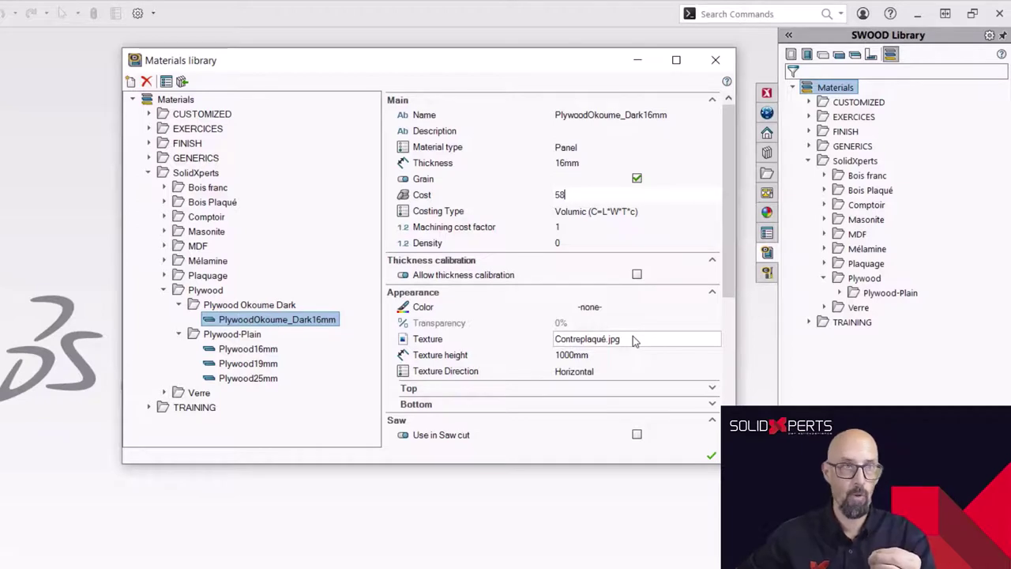
- Assign the Okoume_Dark.jpg texture to the PlywoodOkoume_Dark16mm material, enlarging and repositioning the image browser to see all files
{"action": "left_click", "coordinate": [674, 340]}
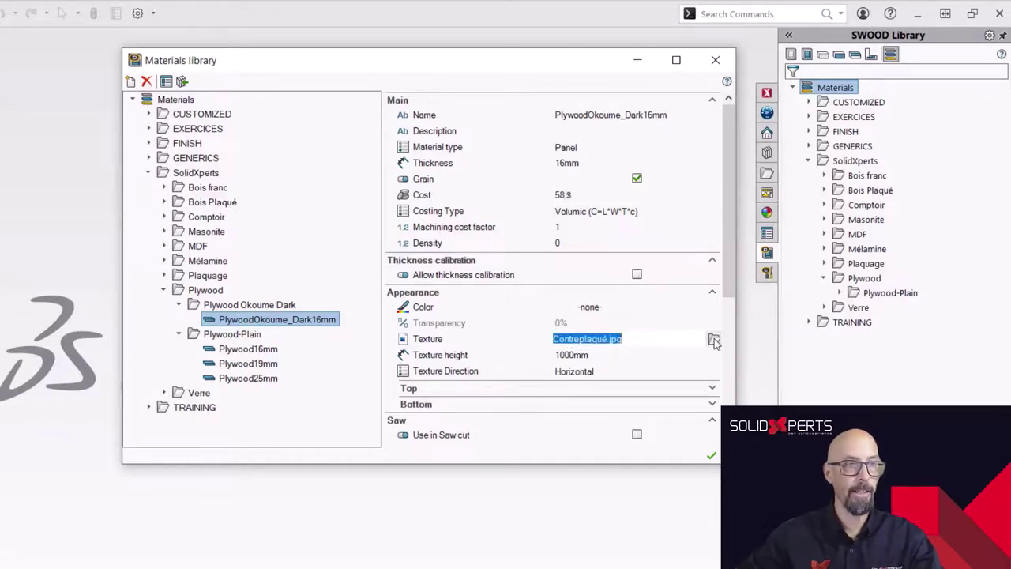
{"action": "left_click", "coordinate": [714, 340]}
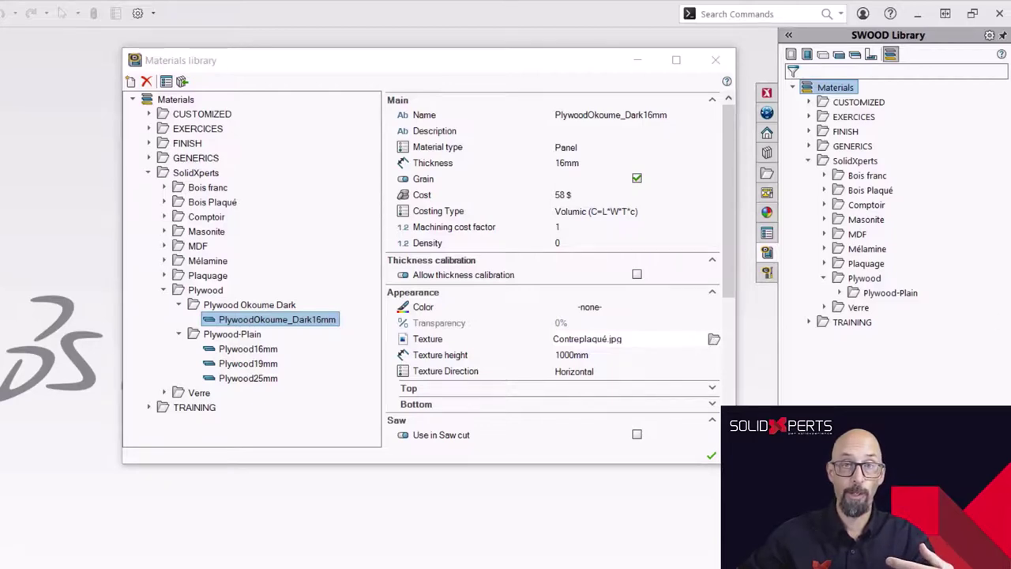
{"action": "left_click_drag", "start_coordinate": [511, 136], "coordinate": [209, 57]}
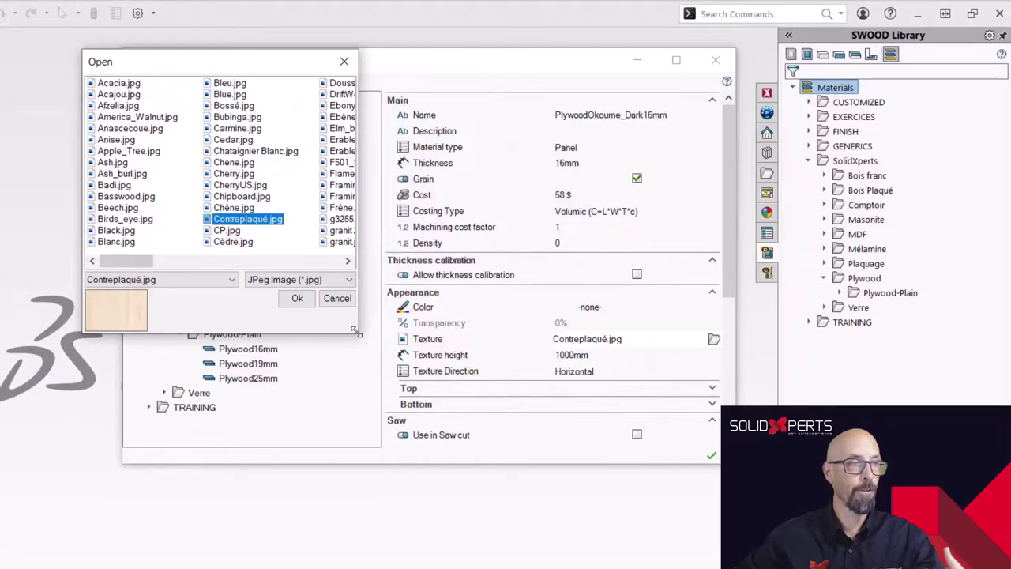
{"action": "left_click_drag", "start_coordinate": [355, 332], "coordinate": [745, 477]}
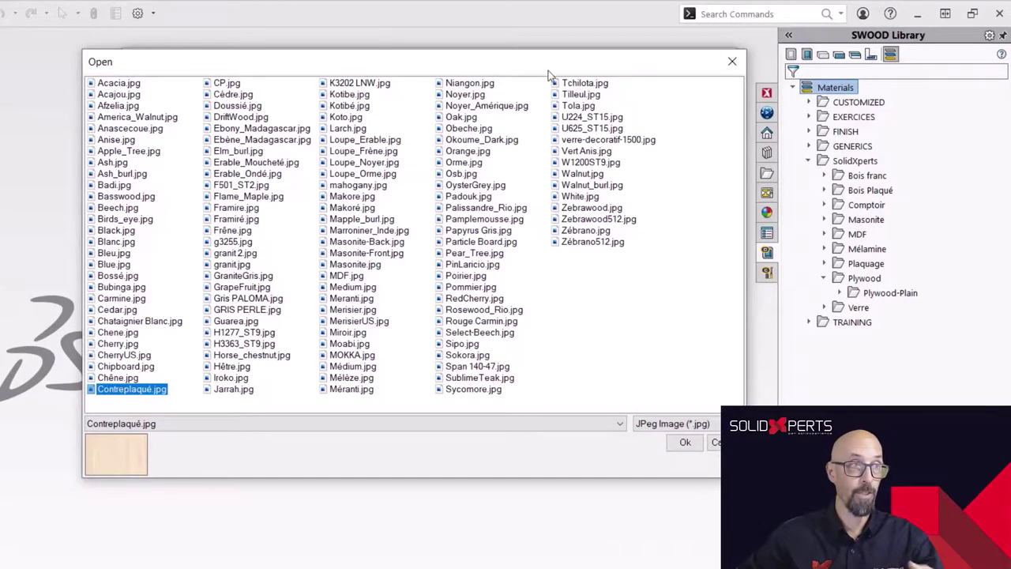
{"action": "left_click_drag", "start_coordinate": [550, 61], "coordinate": [488, 131]}
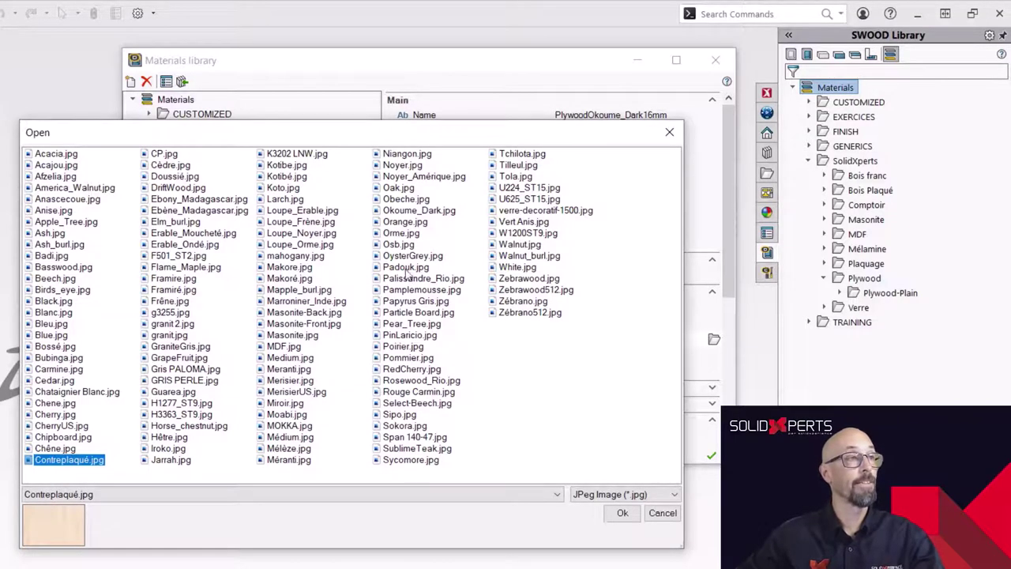
{"action": "left_click", "coordinate": [410, 212]}
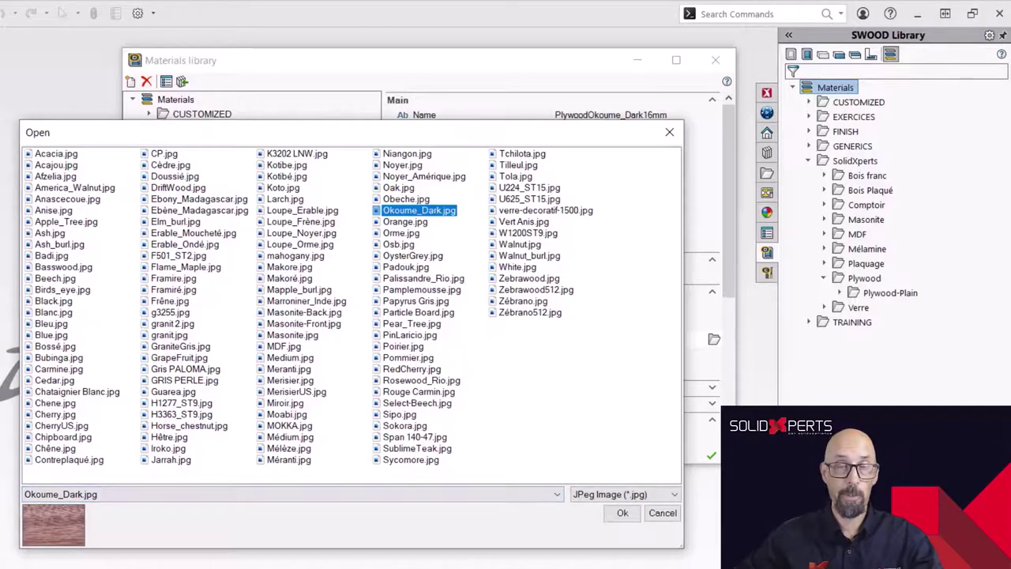
{"action": "left_click", "coordinate": [620, 513]}
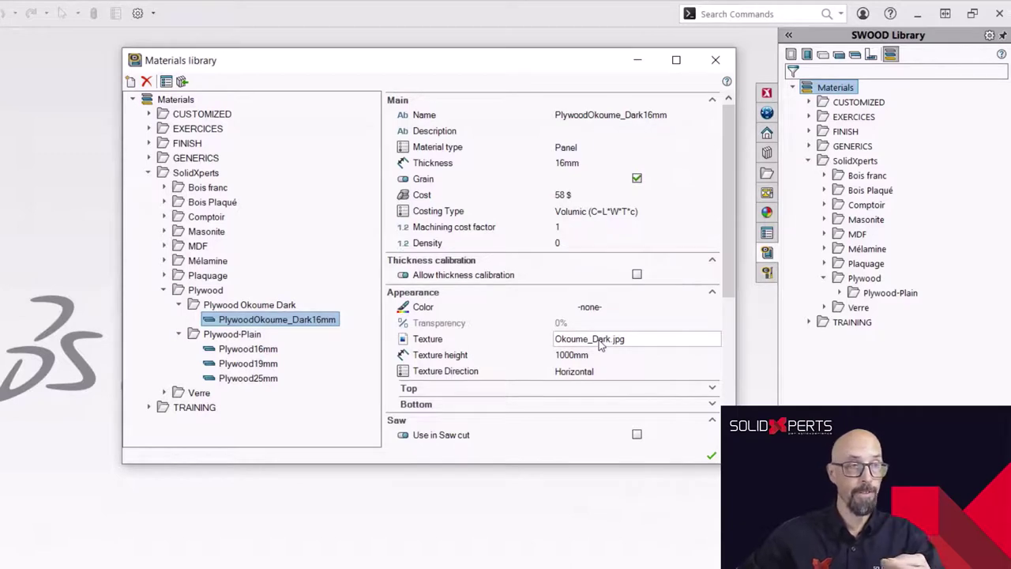
- Make two copies of the PlywoodOkoume_Dark16mm material in the Plywood Okoume Dark folder
{"action": "right_click", "coordinate": [303, 322]}
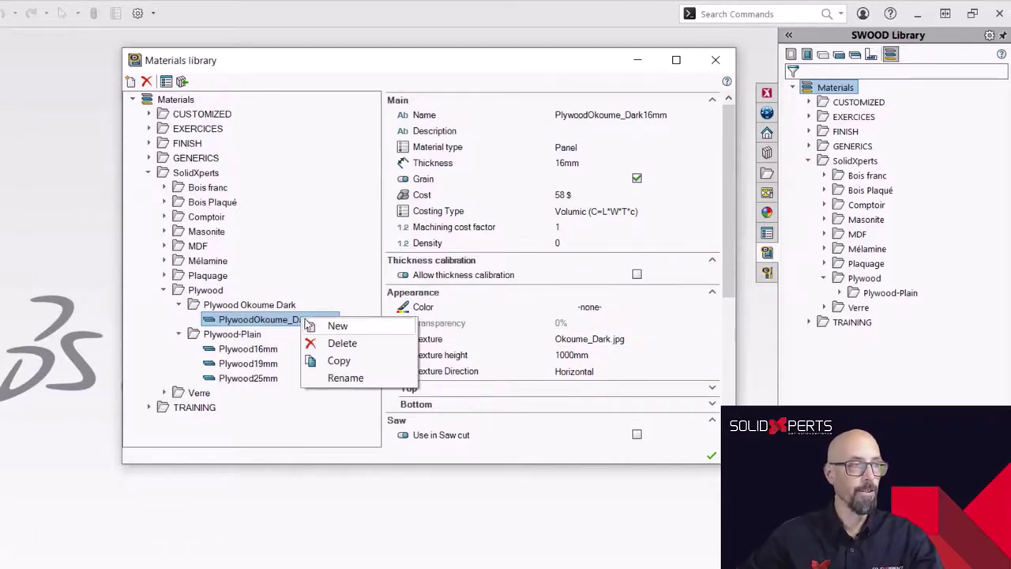
{"action": "left_click", "coordinate": [340, 360]}
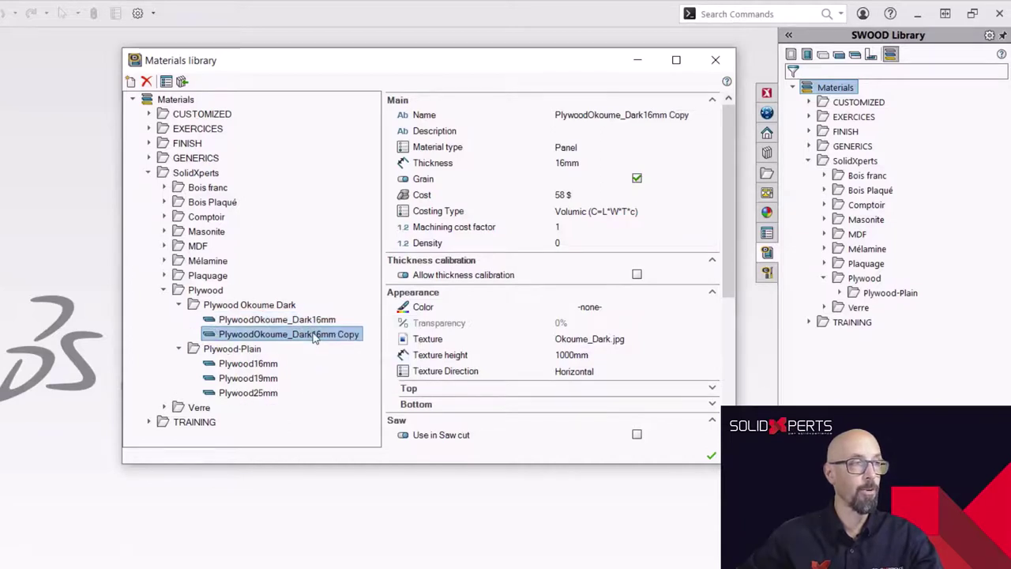
{"action": "right_click", "coordinate": [315, 336]}
{"action": "left_click", "coordinate": [339, 375]}
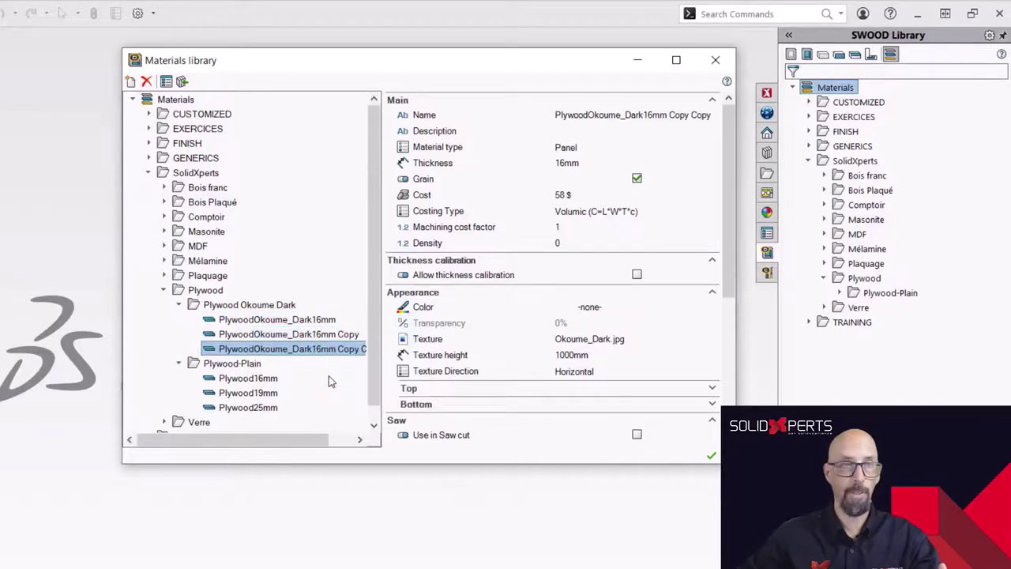
- Rename the first copied material as PlywoodOkoume_Dark19mm
{"action": "left_click", "coordinate": [288, 334]}
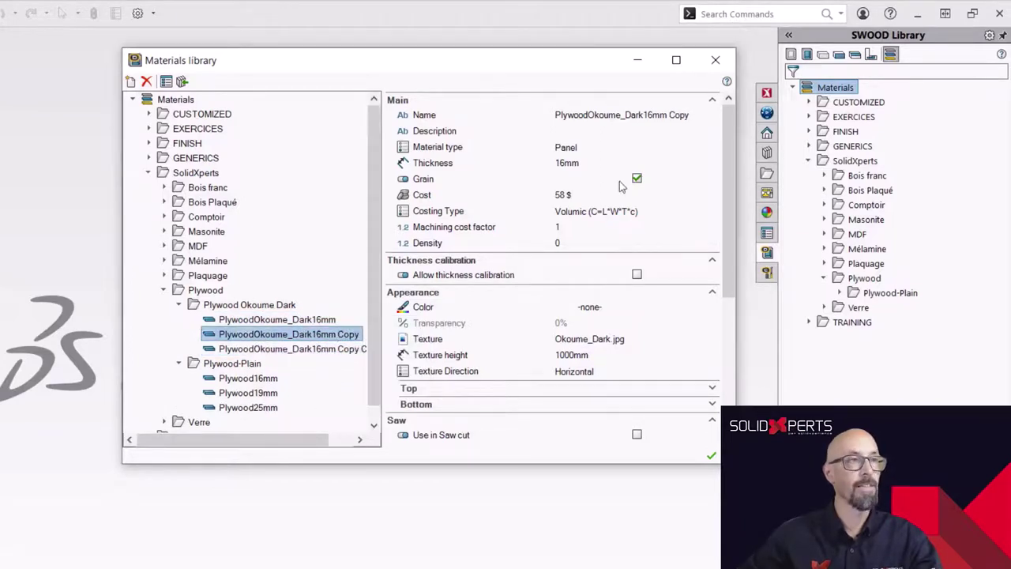
{"action": "left_click", "coordinate": [696, 117]}
{"action": "left_click", "coordinate": [694, 115]}
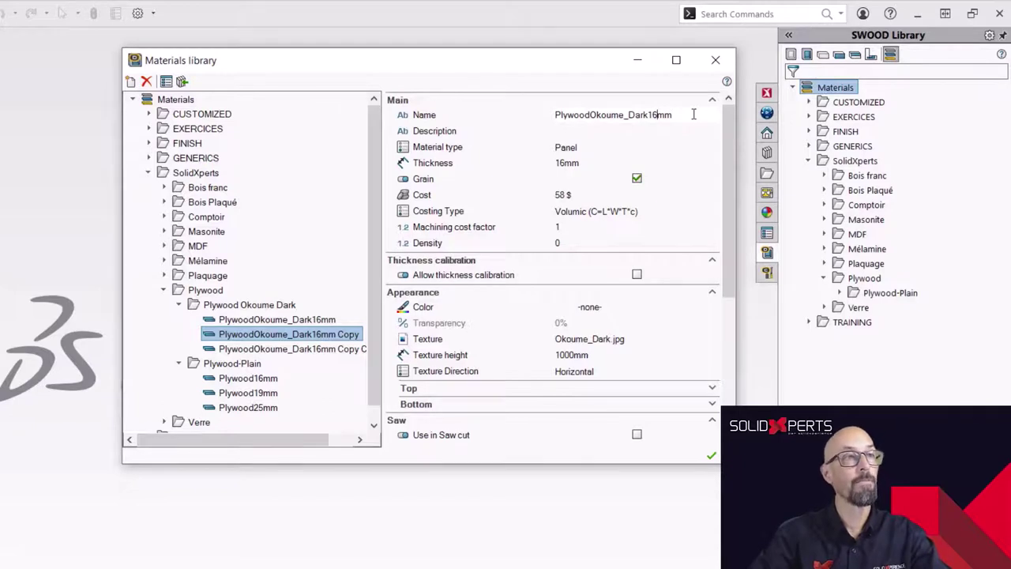
{"action": "key", "text": "Left"}
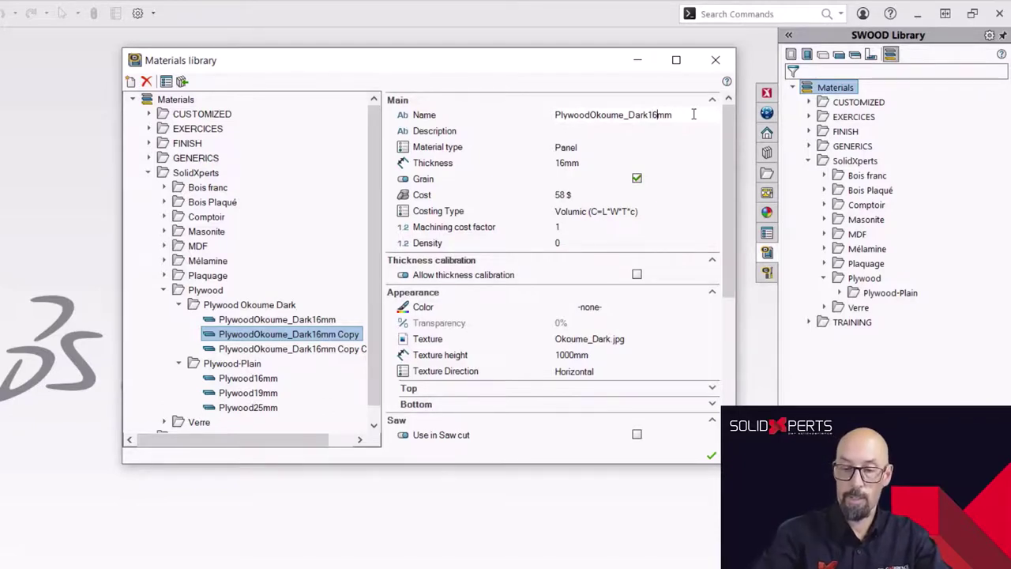
{"action": "type", "text": "9"}
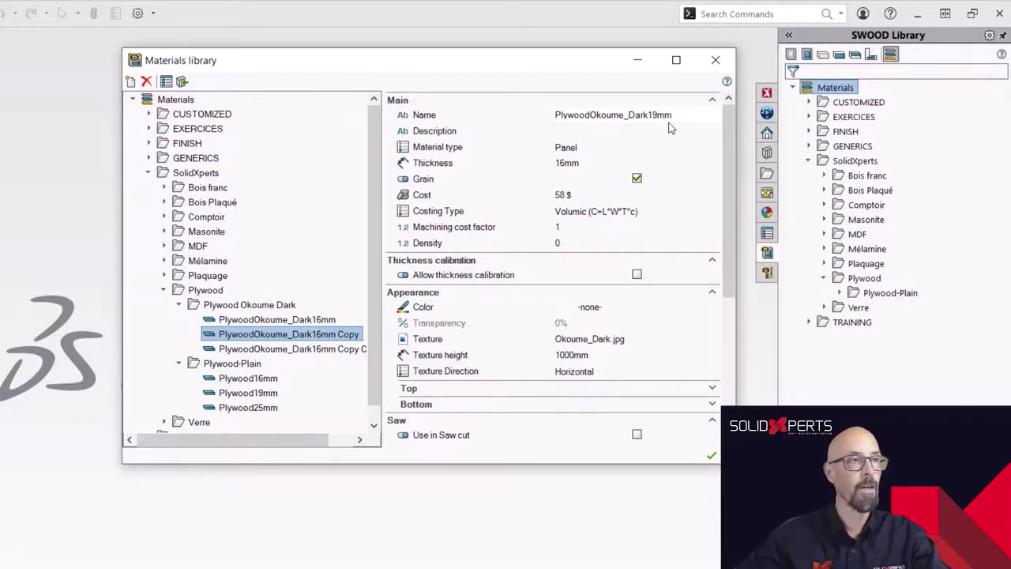
- Set the PlywoodOkoume_Dark19mm material's thickness to 19 mm and its cost to 65 $
{"action": "left_click", "coordinate": [608, 163]}
{"action": "double_click", "coordinate": [607, 164]}
{"action": "type", "text": "19"}
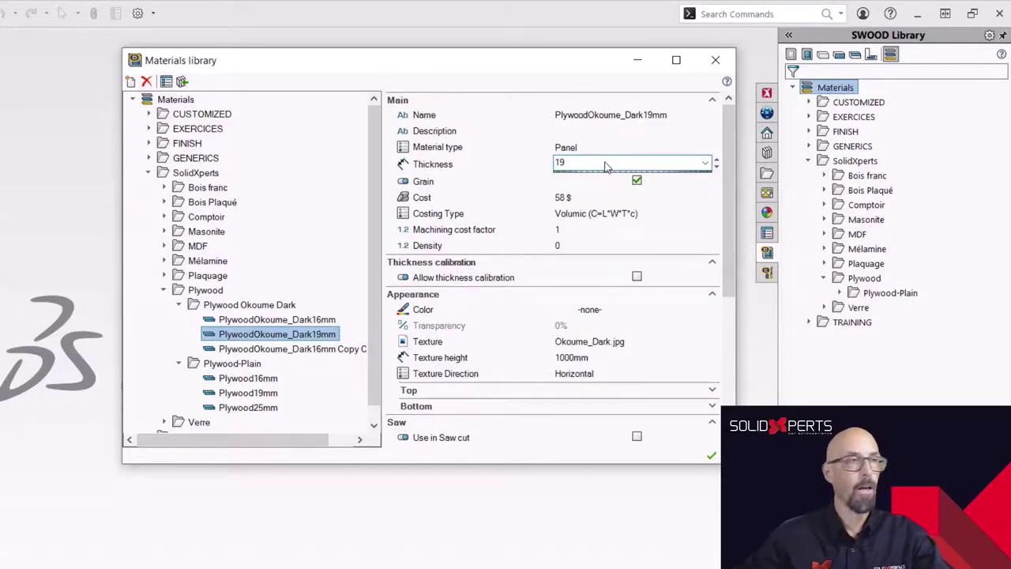
{"action": "left_click", "coordinate": [576, 73]}
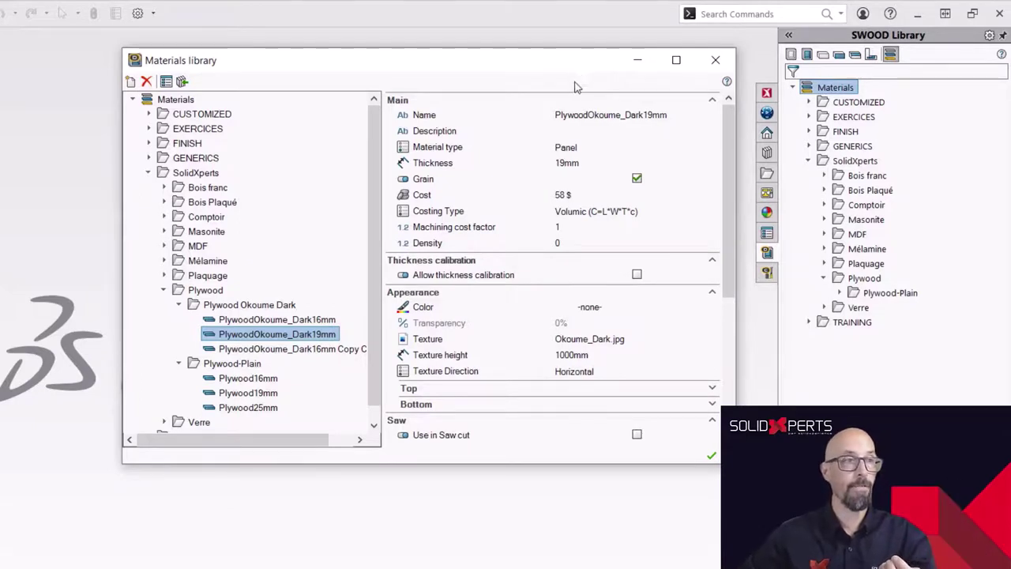
{"action": "left_click", "coordinate": [593, 197]}
{"action": "type", "text": "5"}
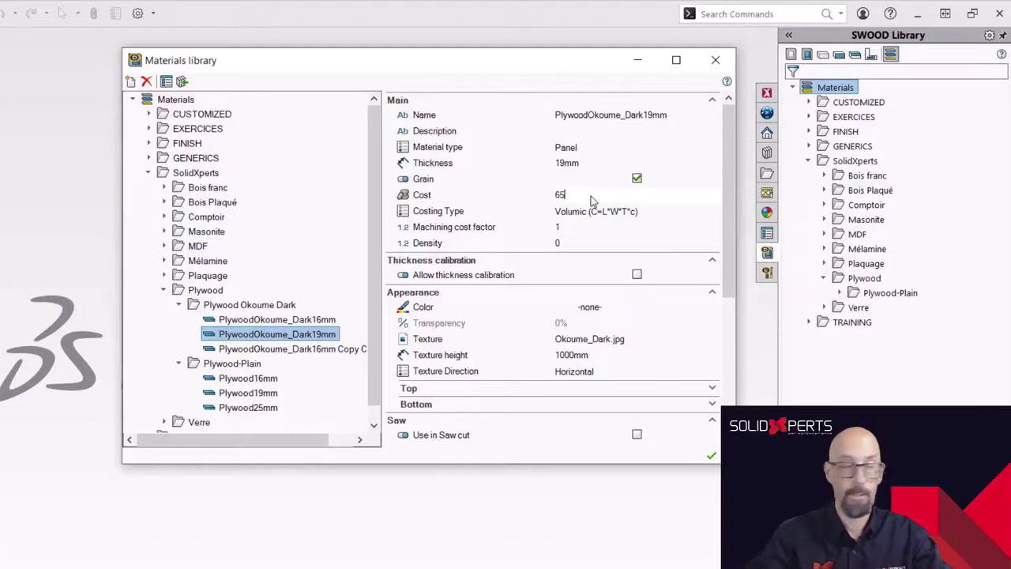
{"action": "type", "text": "5"}
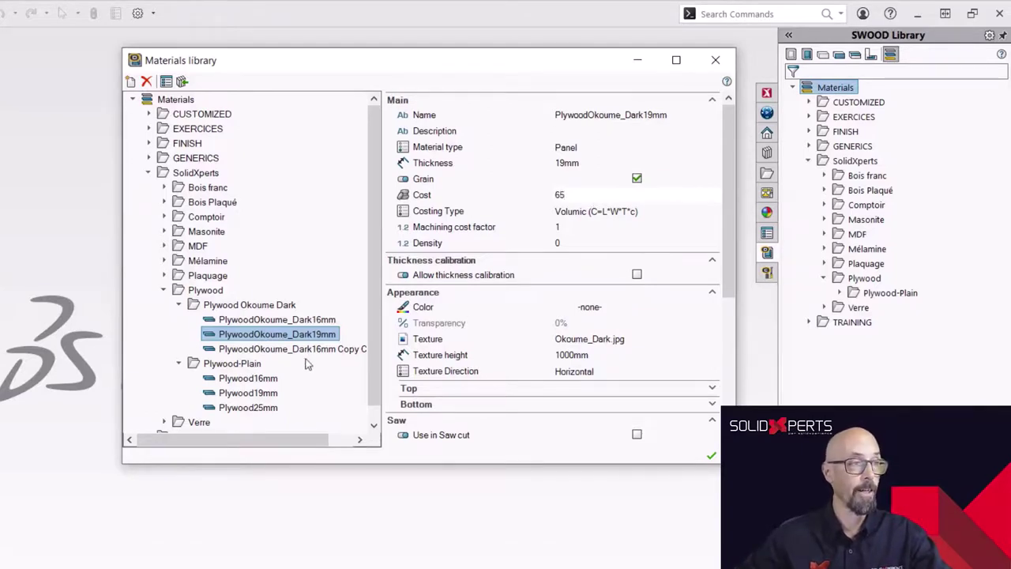
- Rename the remaining copied material as PlywoodOkoume_Dark25mm
{"action": "left_click", "coordinate": [308, 351]}
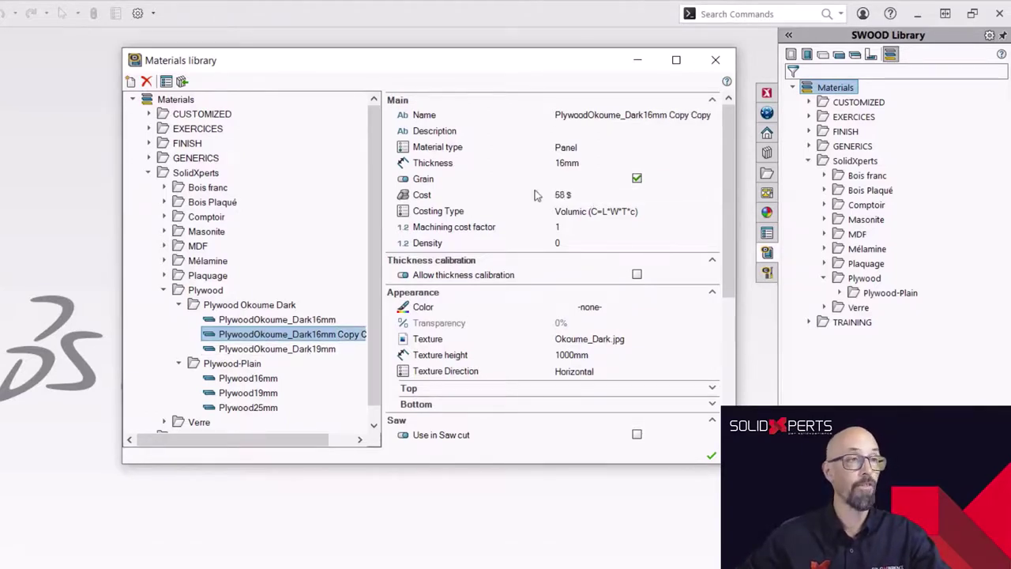
{"action": "left_click", "coordinate": [716, 117]}
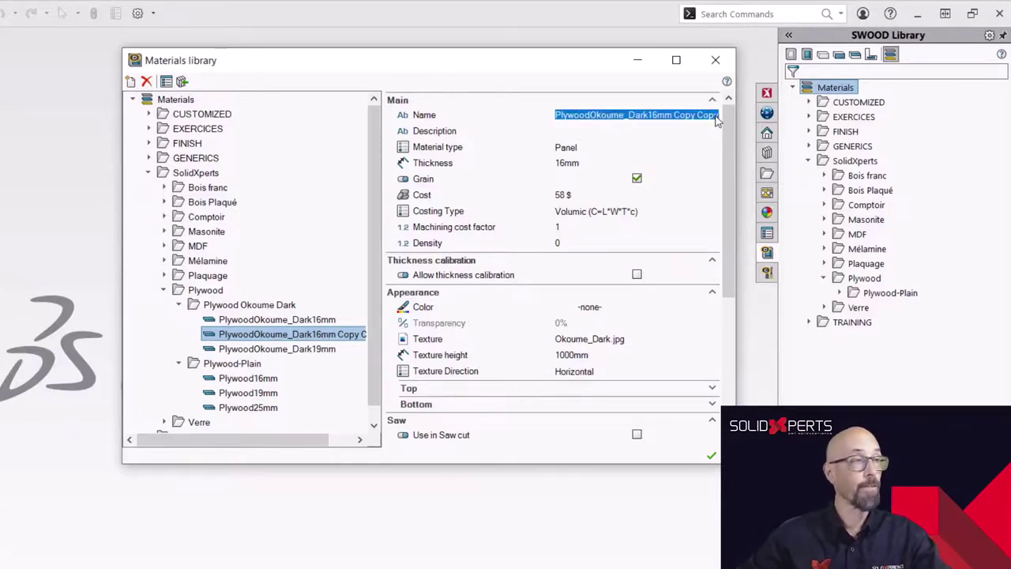
{"action": "left_click", "coordinate": [717, 117]}
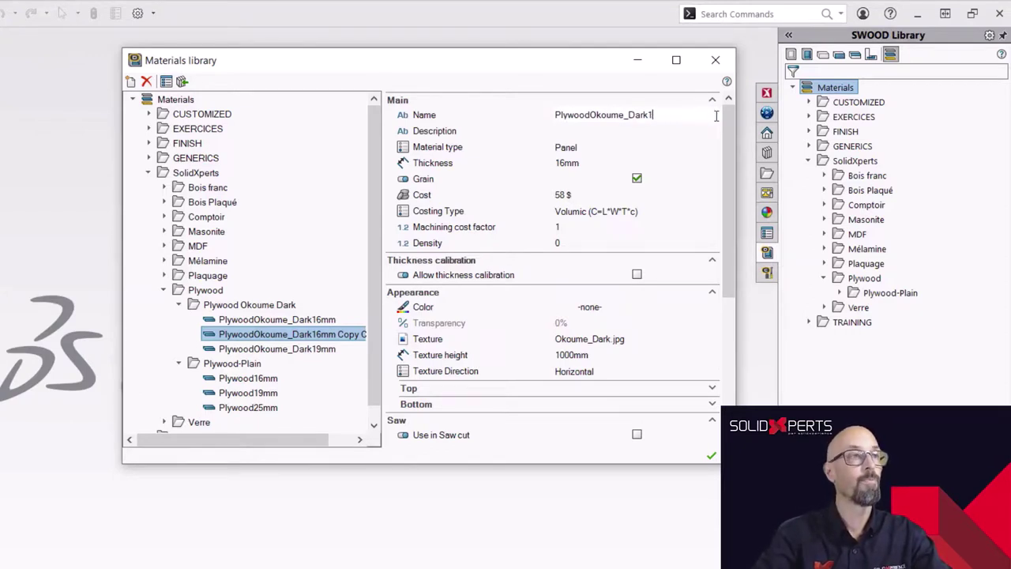
- Set the PlywoodOkoume_Dark25mm material's thickness to 25 mm and its cost to 72 $, and validate the materials library changes
{"action": "left_click", "coordinate": [632, 166]}
{"action": "type", "text": "2"}
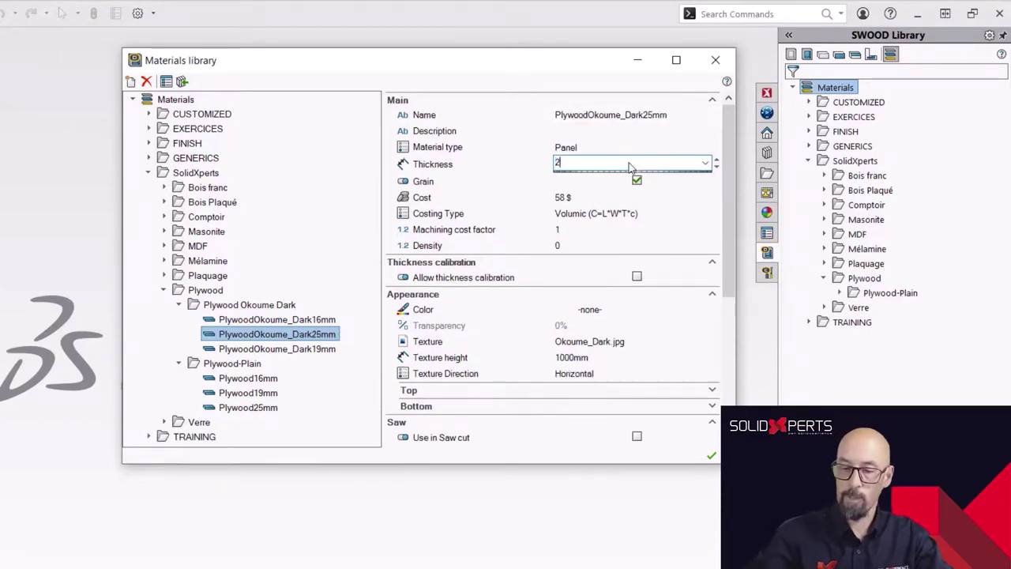
{"action": "type", "text": "5"}
{"action": "left_click", "coordinate": [587, 197]}
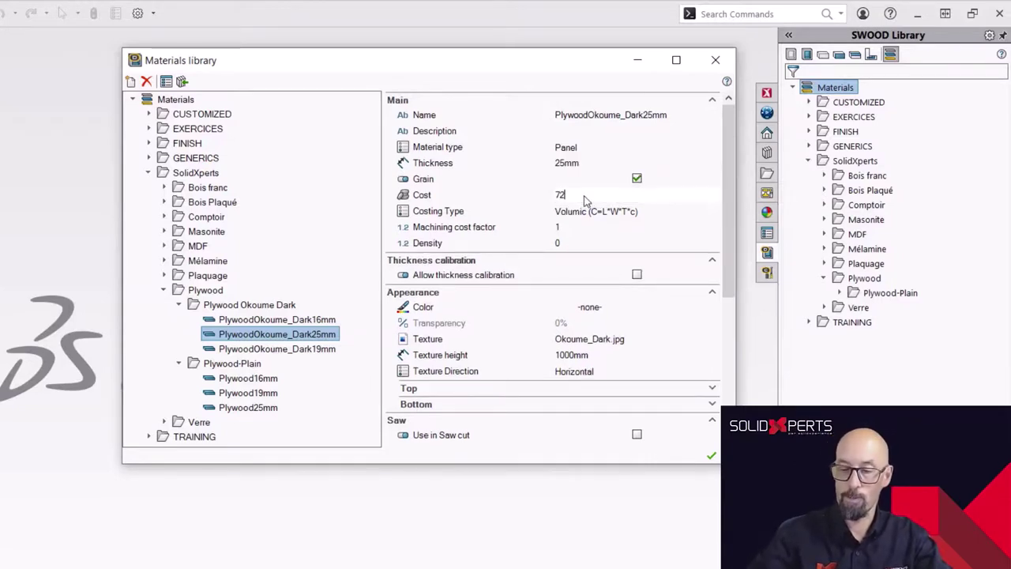
{"action": "key", "text": "Return"}
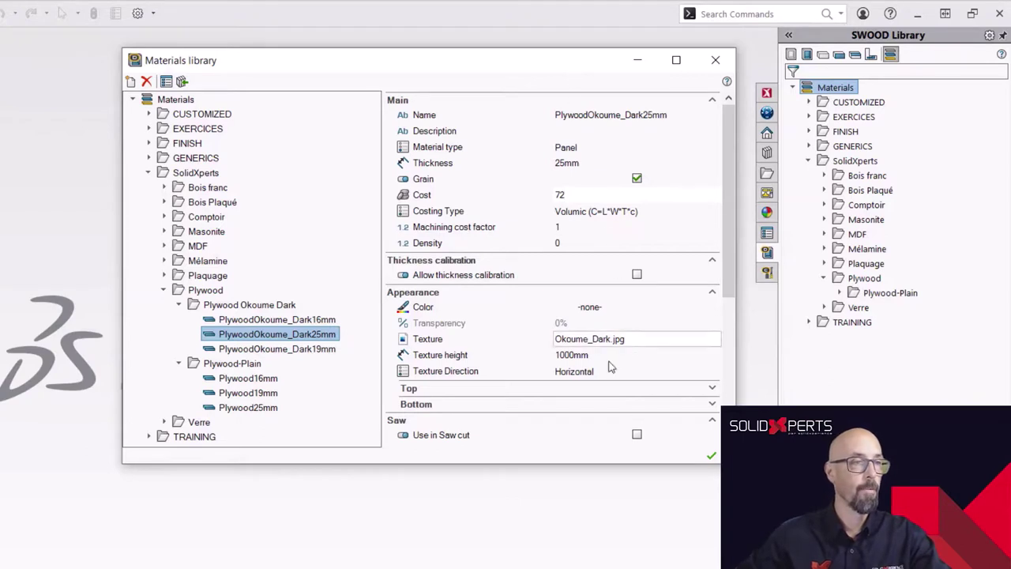
{"action": "left_click", "coordinate": [711, 456]}
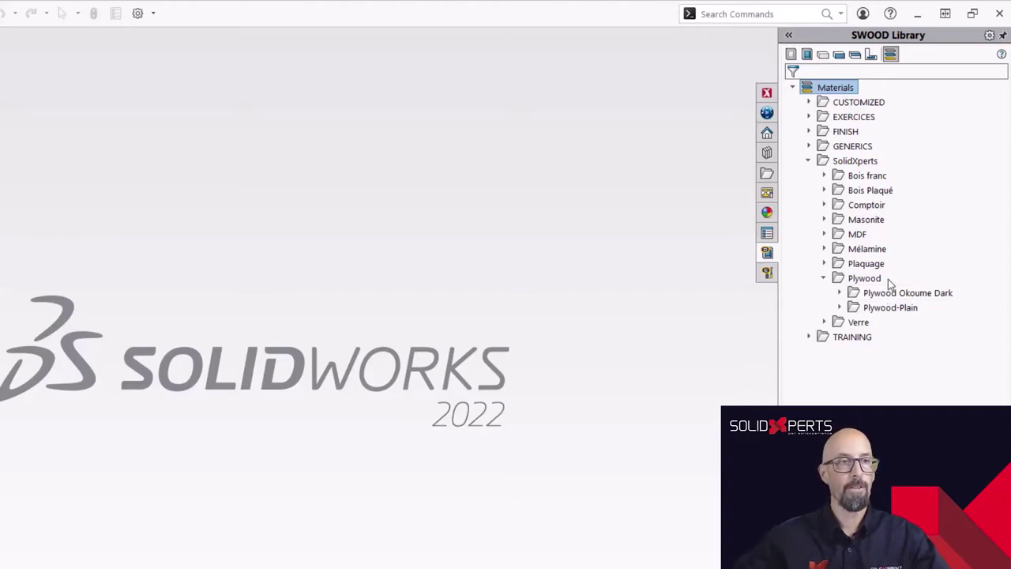
- Review the materials inside the Plywood Okoume Dark and Plywood-Plain folders, and collapse the SolidXperts folder tree
{"action": "double_click", "coordinate": [844, 293]}
{"action": "double_click", "coordinate": [845, 355]}
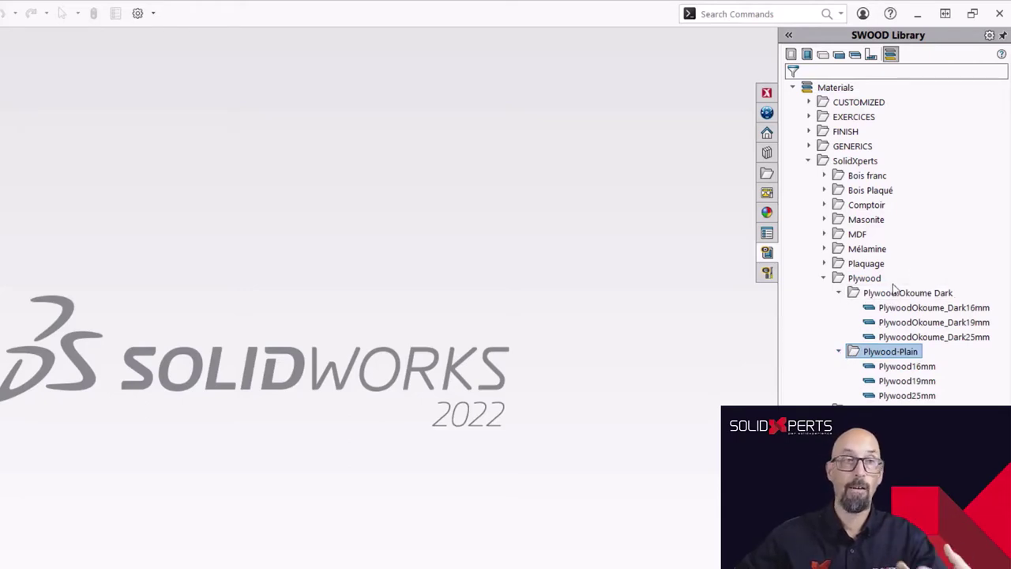
{"action": "left_click", "coordinate": [839, 294]}
{"action": "left_click", "coordinate": [839, 308]}
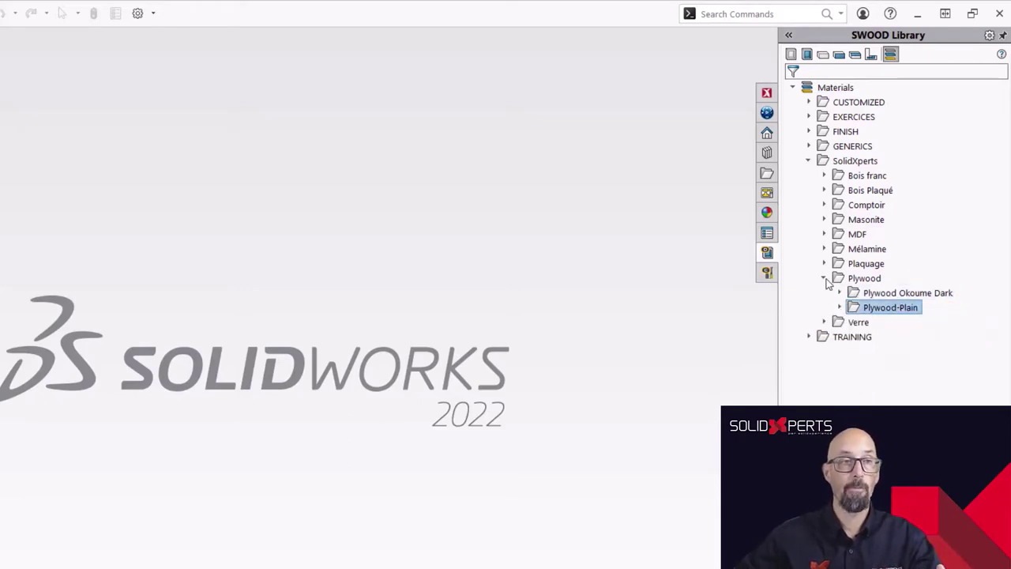
{"action": "left_click", "coordinate": [824, 279]}
{"action": "left_click", "coordinate": [808, 161]}
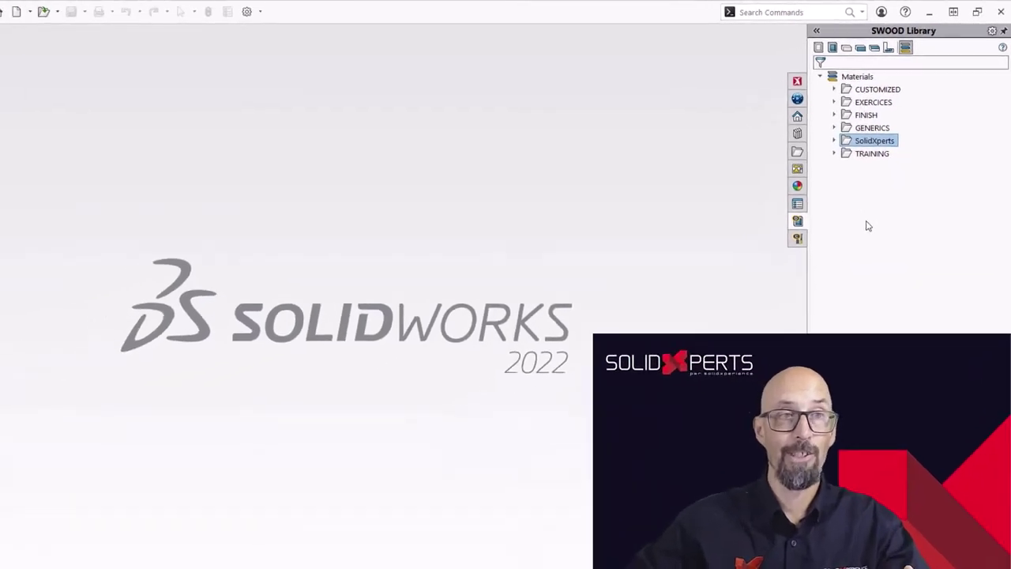